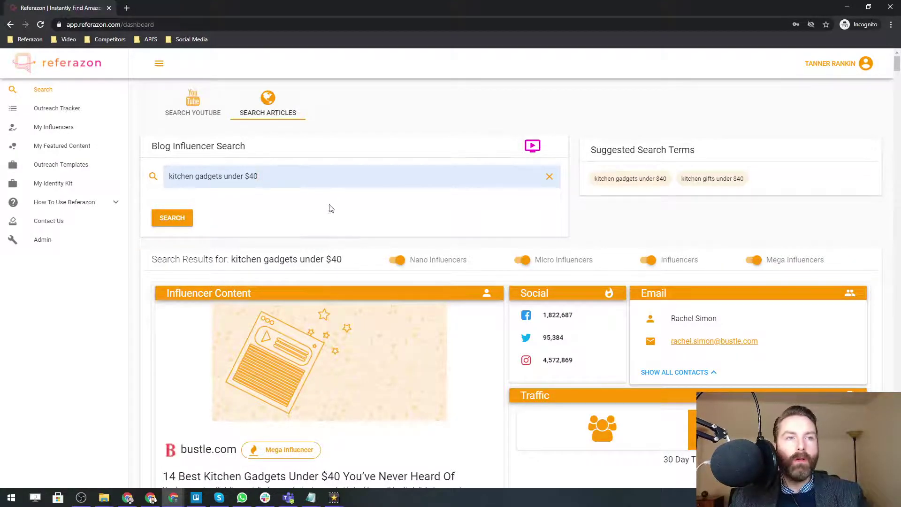
# Step: Look through the blog influencer results for kitchen gadgets under $40, down to the foodandwine.com entry and its contact and traffic details
pyautogui.scroll(-9, 327, 213)
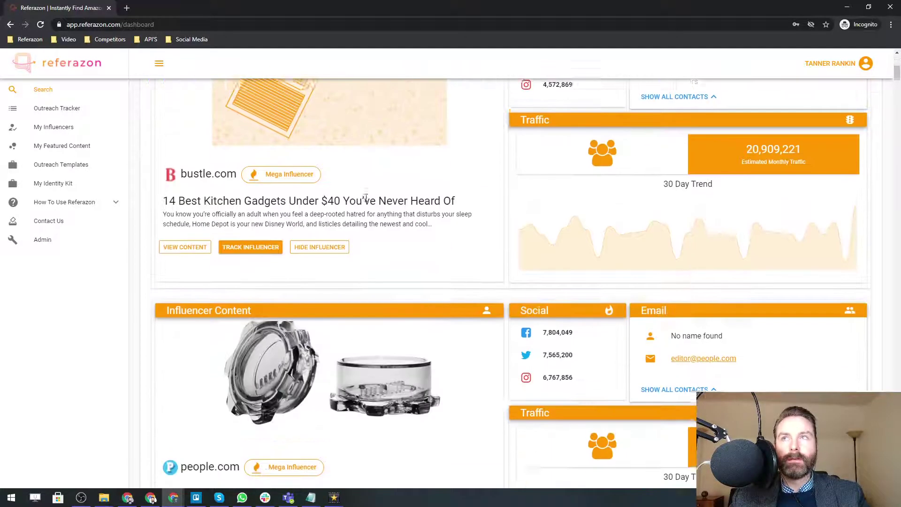
pyautogui.scroll(-11, 354, 191)
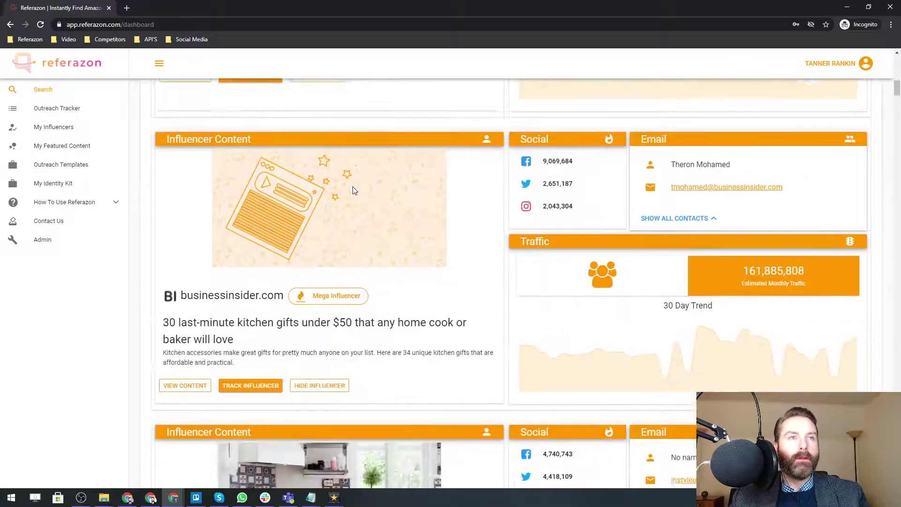
pyautogui.scroll(-7, 353, 190)
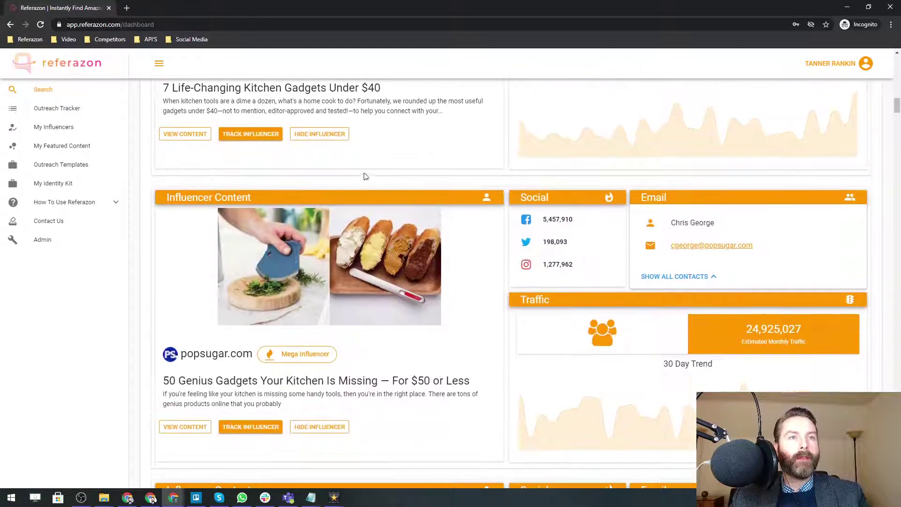
pyautogui.scroll(-8, 361, 178)
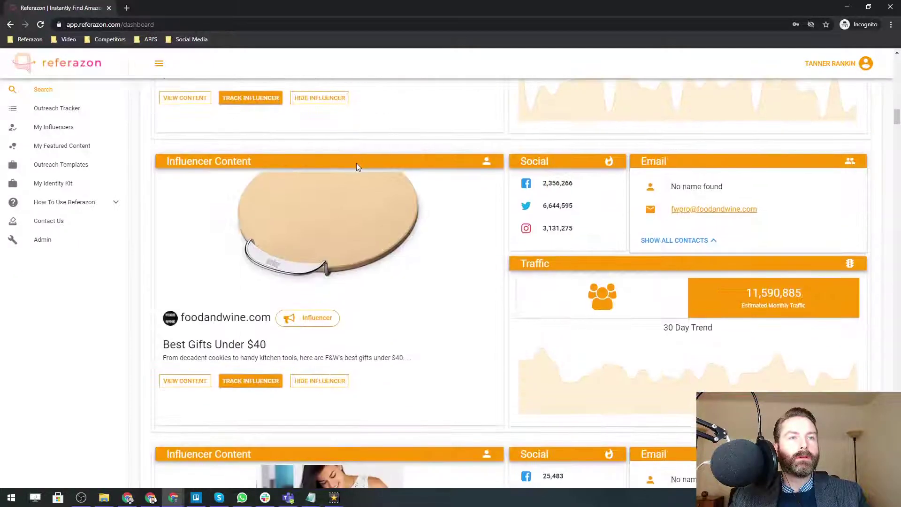
pyautogui.scroll(-1, 484, 175)
pyautogui.scroll(1, 614, 196)
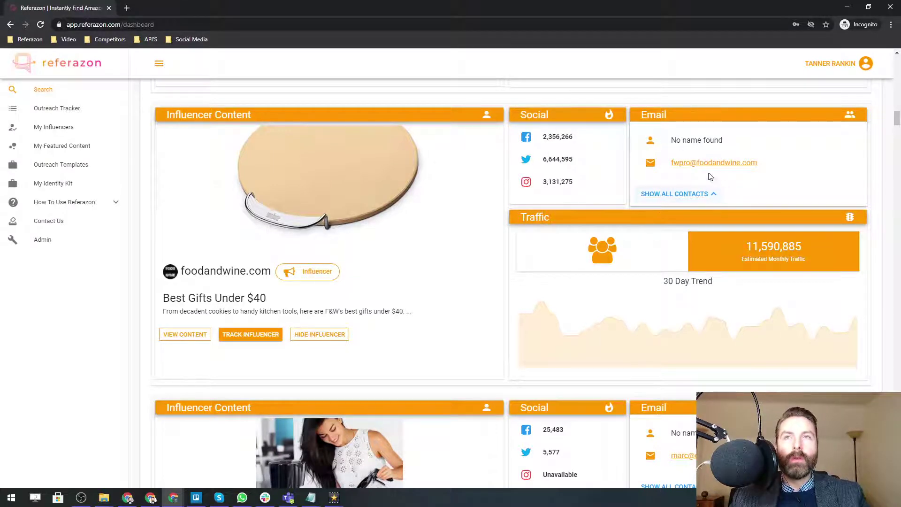
pyautogui.moveTo(757, 249)
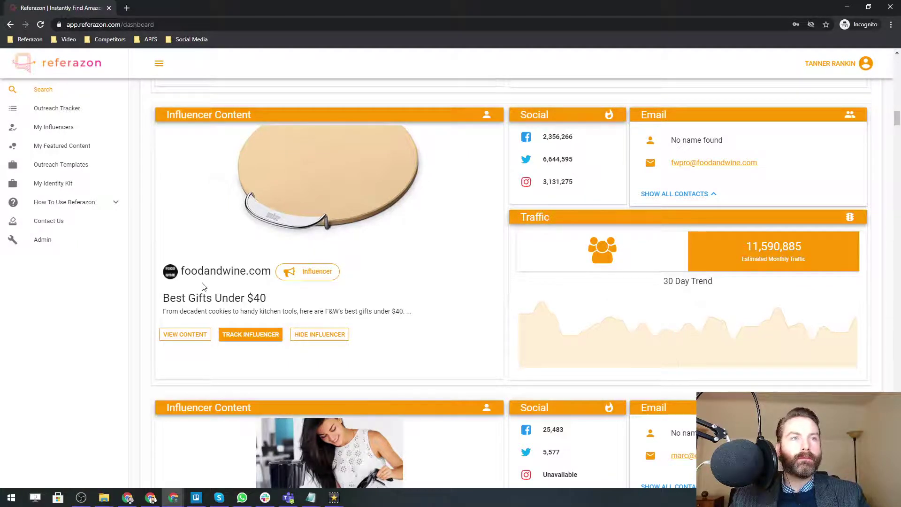
# Step: View the foodandwine.com article "Best Gifts Under $40" and page through the first several products in its slideshow
pyautogui.click(185, 334)
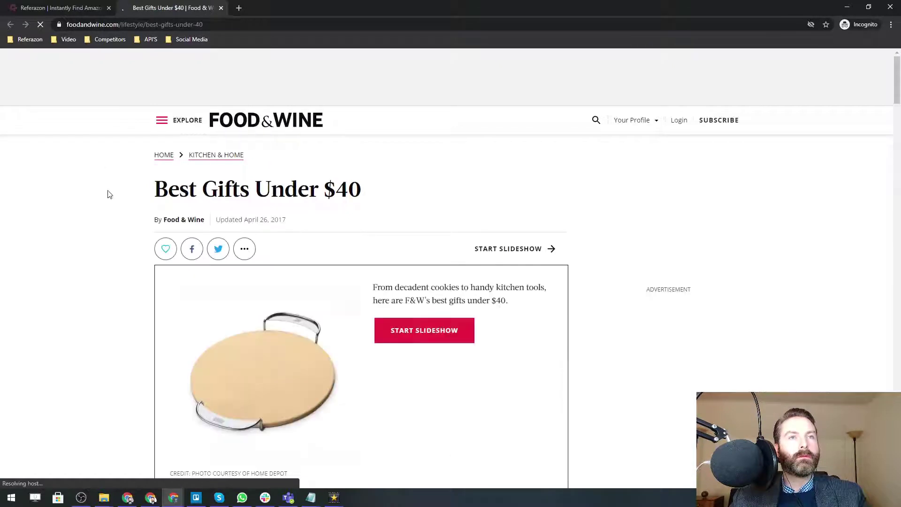
pyautogui.scroll(-5, 107, 198)
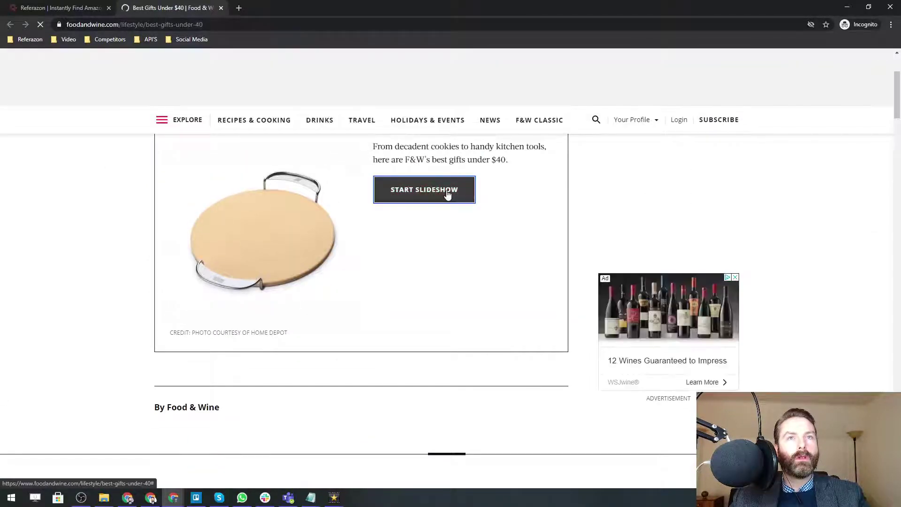
pyautogui.click(447, 194)
pyautogui.scroll(-3, 227, 238)
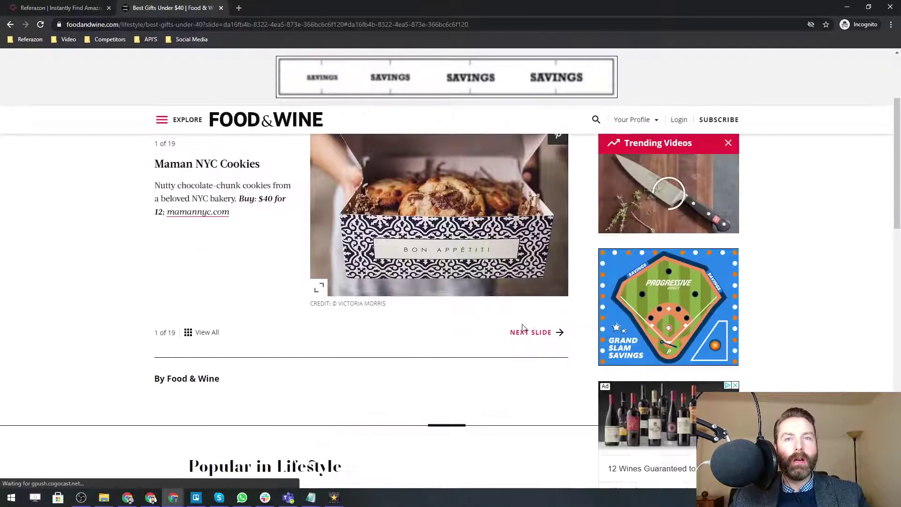
pyautogui.click(535, 332)
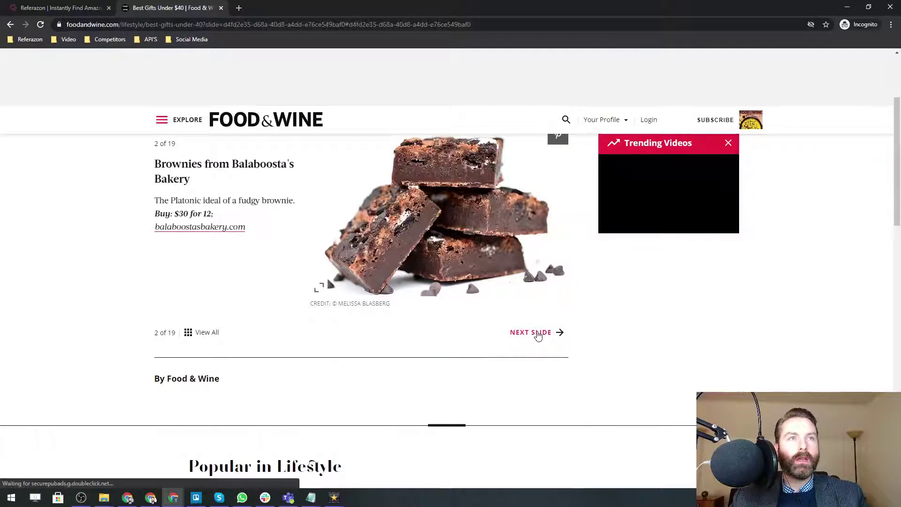
pyautogui.click(538, 334)
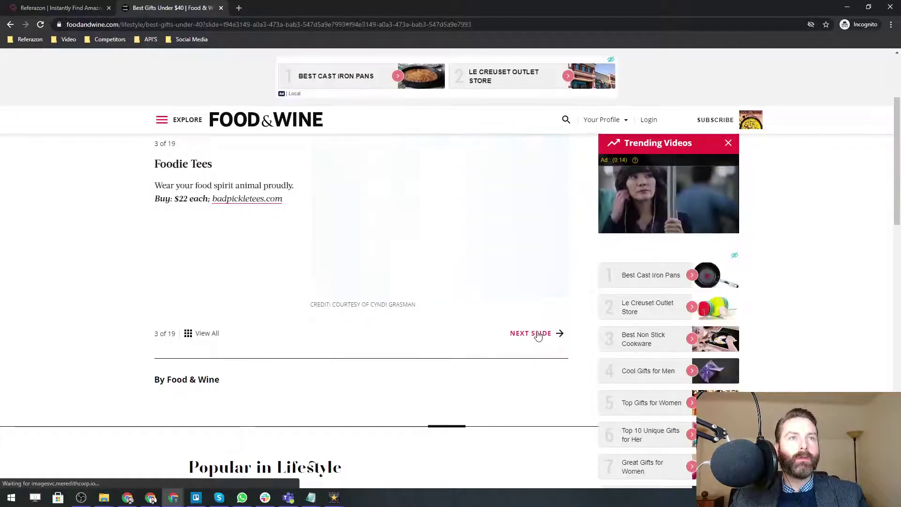
pyautogui.click(538, 333)
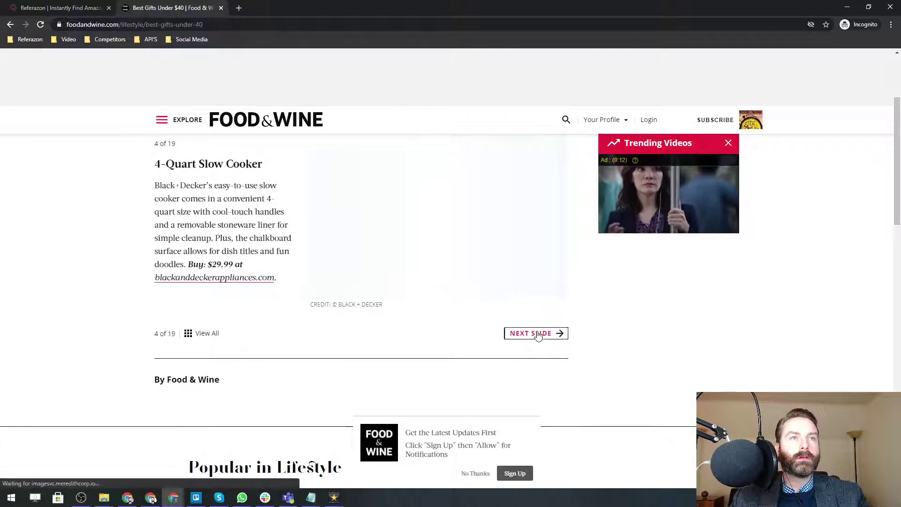
pyautogui.click(537, 333)
pyautogui.click(538, 334)
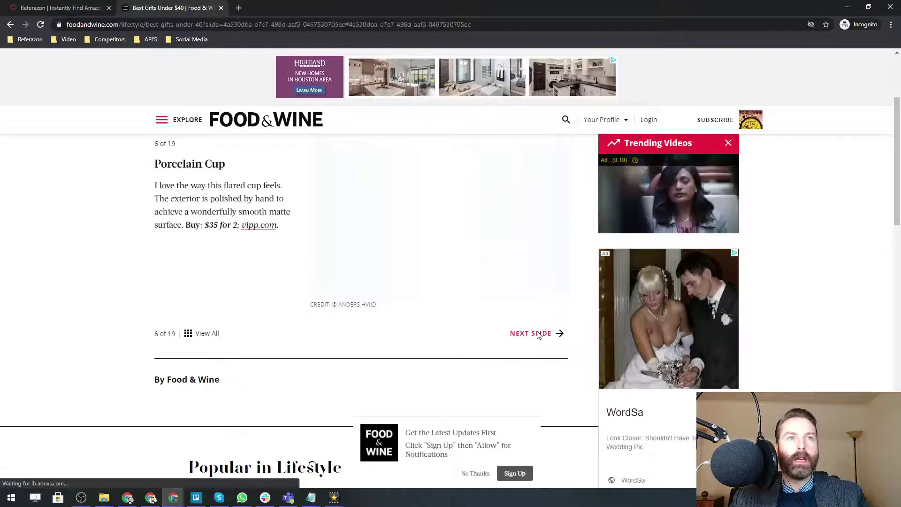
pyautogui.click(537, 333)
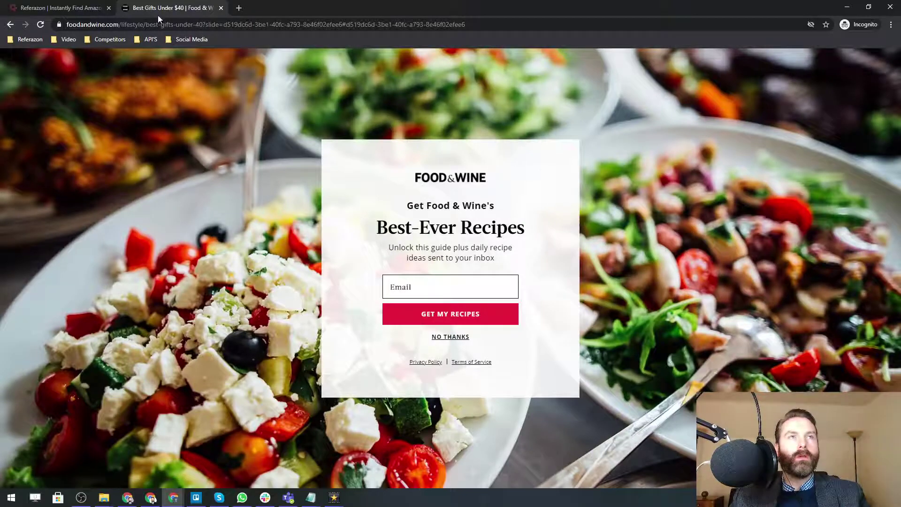
pyautogui.click(450, 337)
# Step: Back in the Referazon search results, track foodandwine.com as an influencer and open the Outreach Tracker
pyautogui.click(68, 7)
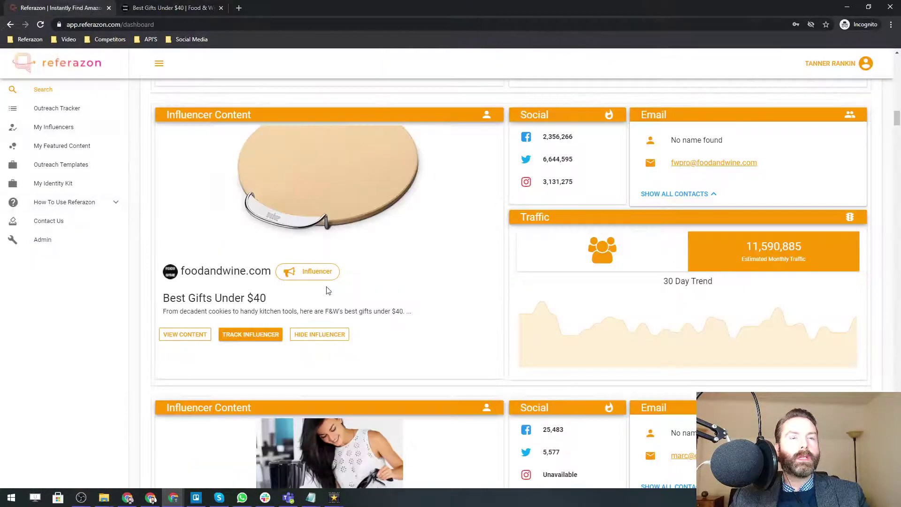
pyautogui.click(260, 334)
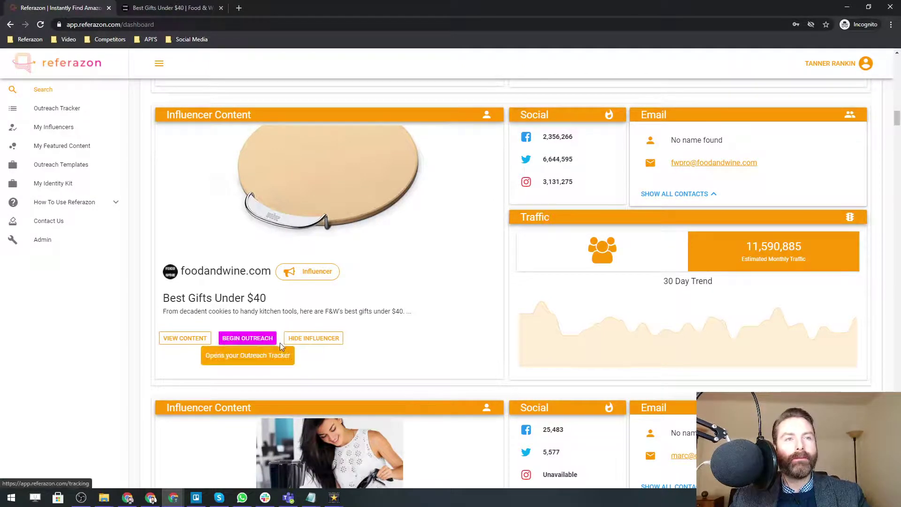
pyautogui.click(53, 112)
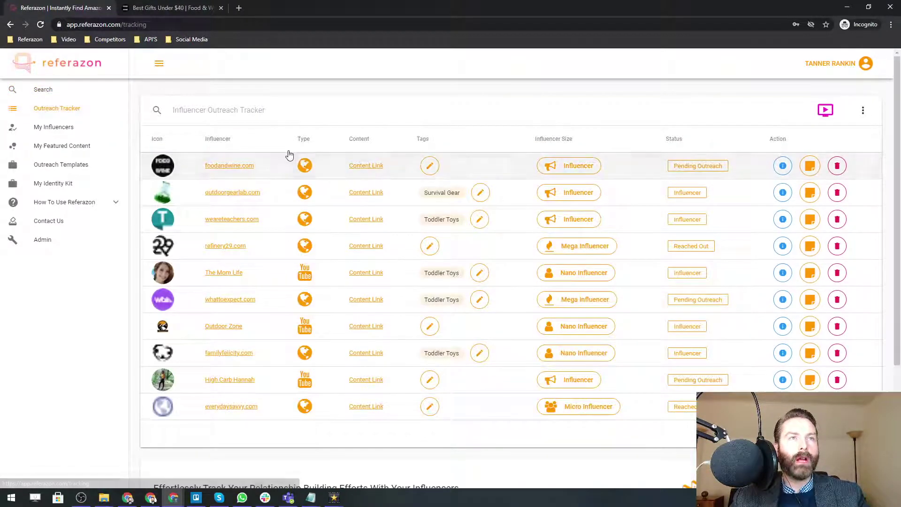
# Step: Create the new tags "Kitchen Gadgets" and "Avacado Tool" for foodandwine.com in the Outreach Tracker
pyautogui.click(429, 169)
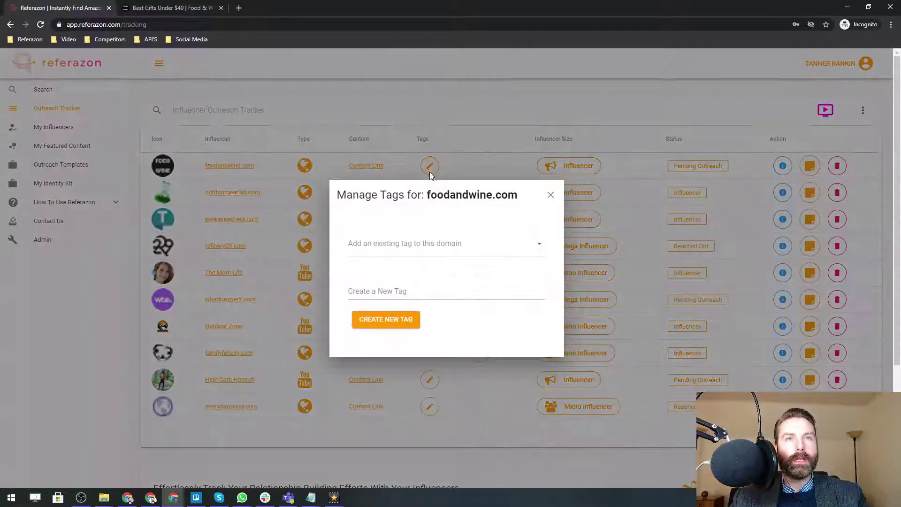
pyautogui.click(394, 288)
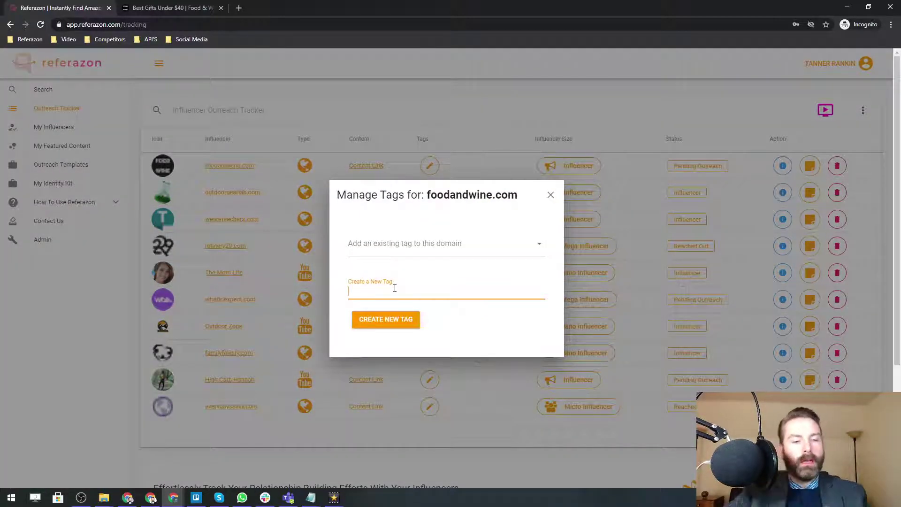
pyautogui.write('Kitchen Gadg')
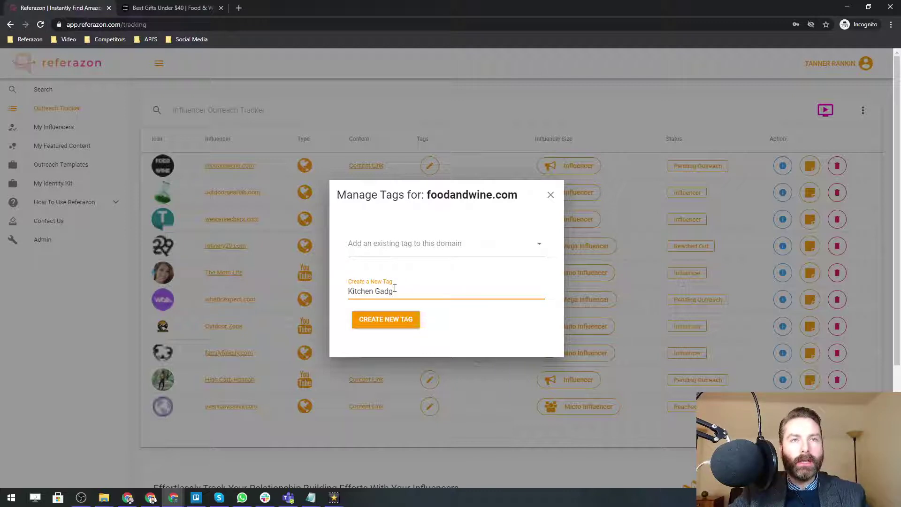
pyautogui.write('ets')
pyautogui.press('Return')
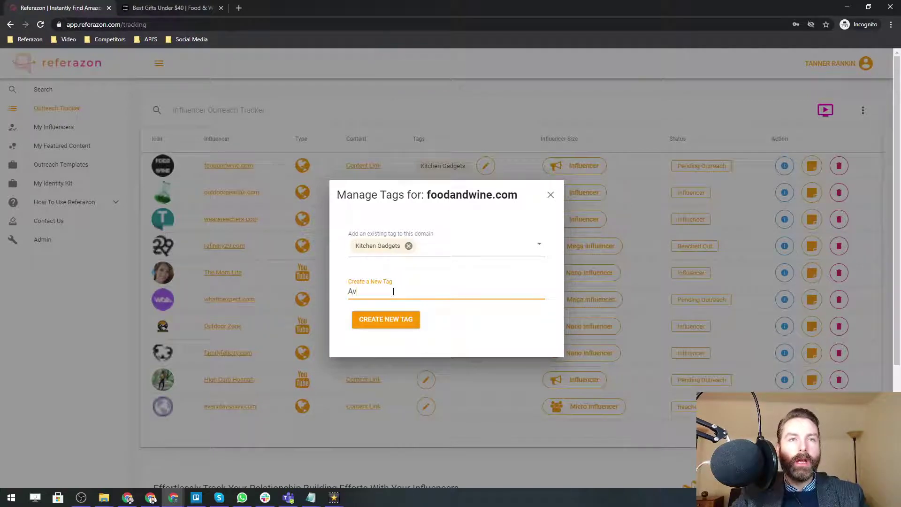
pyautogui.write('Avacado Tool')
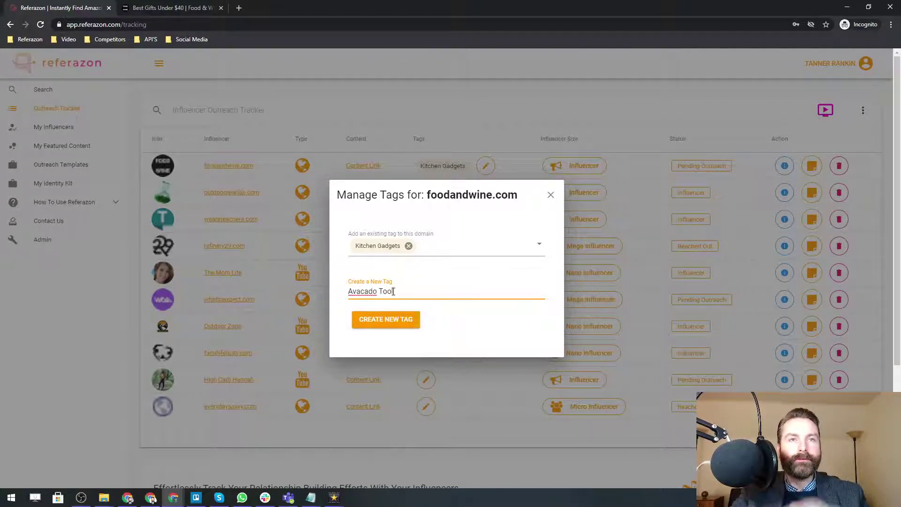
pyautogui.press('Return')
pyautogui.click(551, 195)
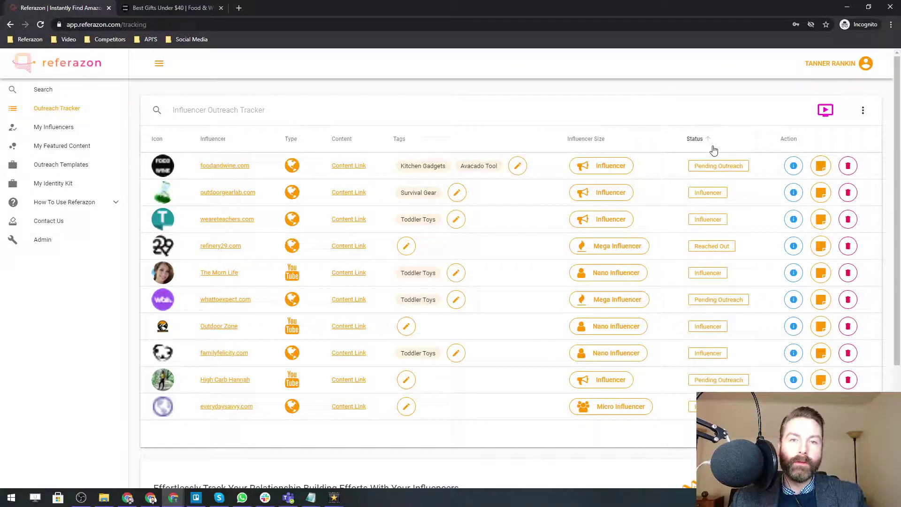
# Step: Set the outreach status of foodandwine.com to Engaging on Social Media
pyautogui.click(726, 173)
pyautogui.click(743, 172)
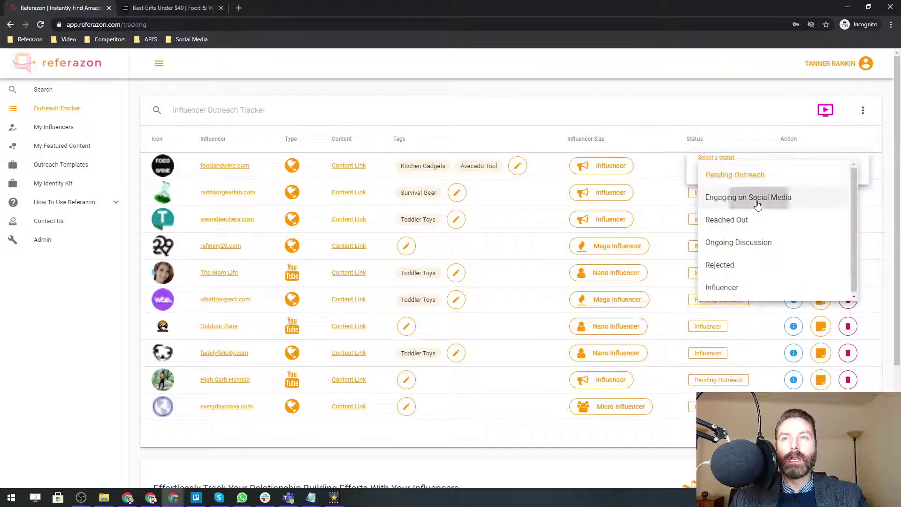
pyautogui.click(757, 205)
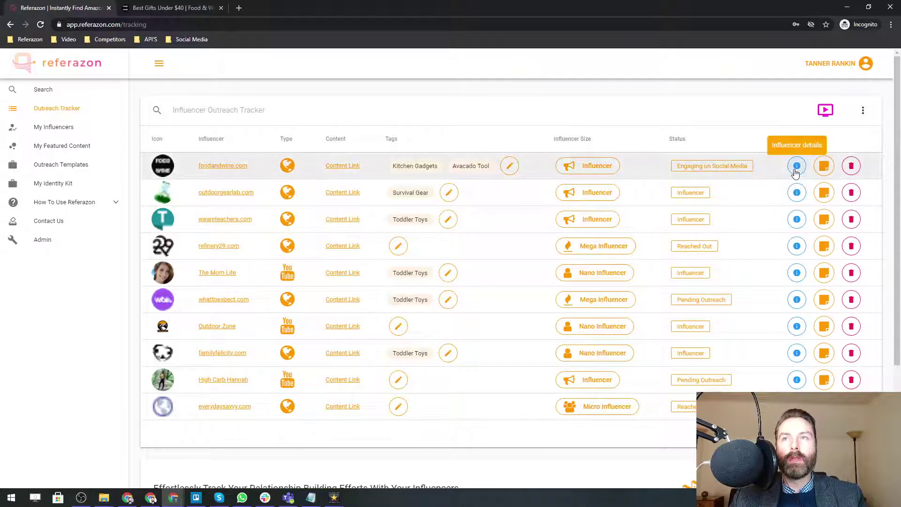
# Step: Open the Instagram and Twitter profiles of foodandwine.com from its influencer details
pyautogui.click(795, 172)
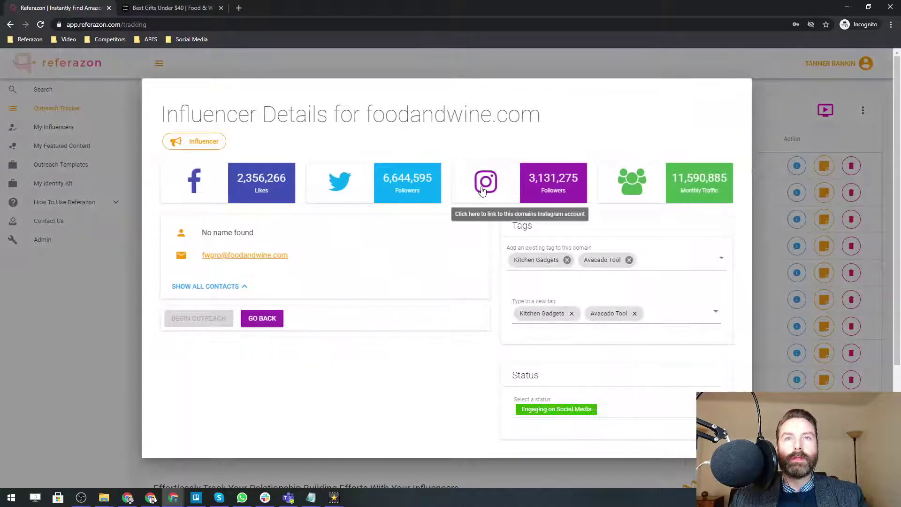
pyautogui.click(484, 185)
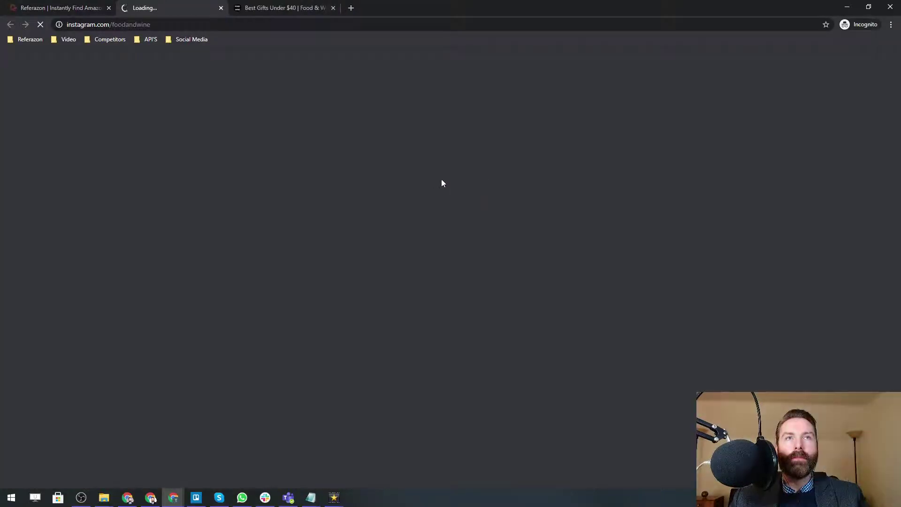
pyautogui.click(66, 8)
pyautogui.click(352, 177)
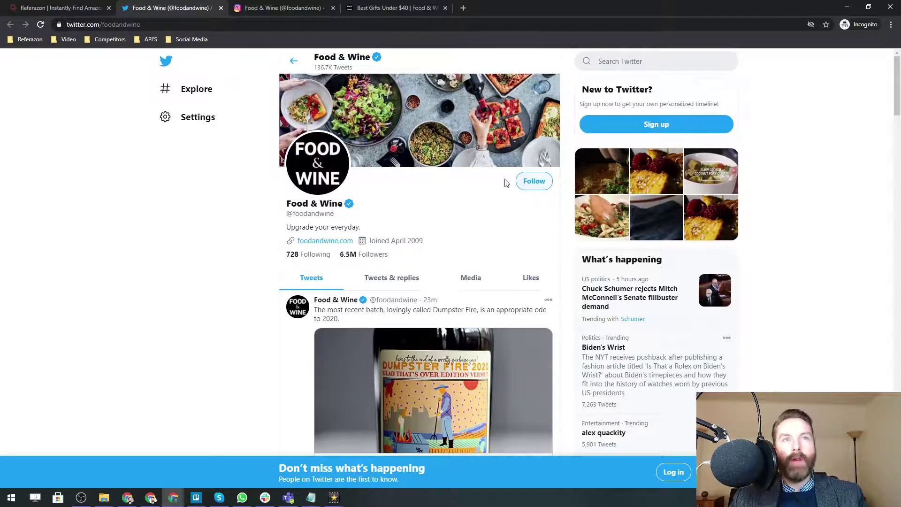
# Step: Examine the recent posts on the Food & Wine Instagram and Twitter profiles for content to engage with
pyautogui.click(283, 7)
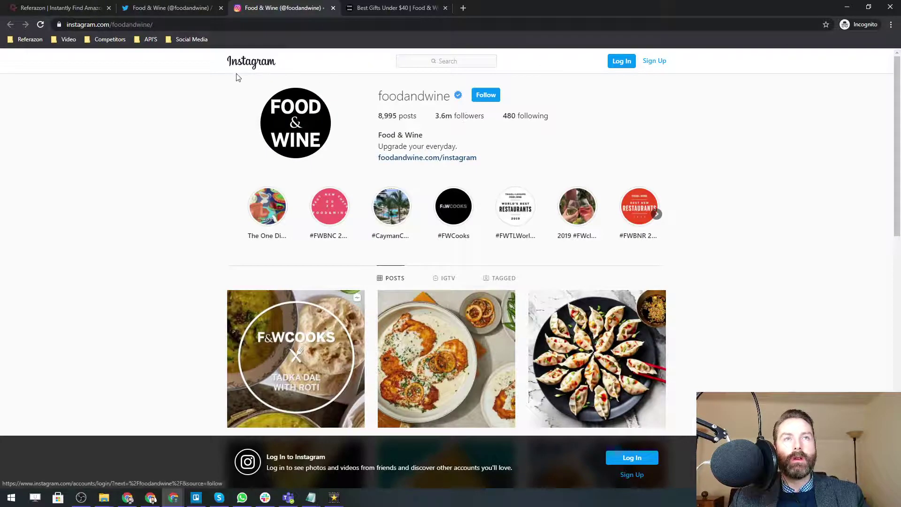
pyautogui.click(155, 6)
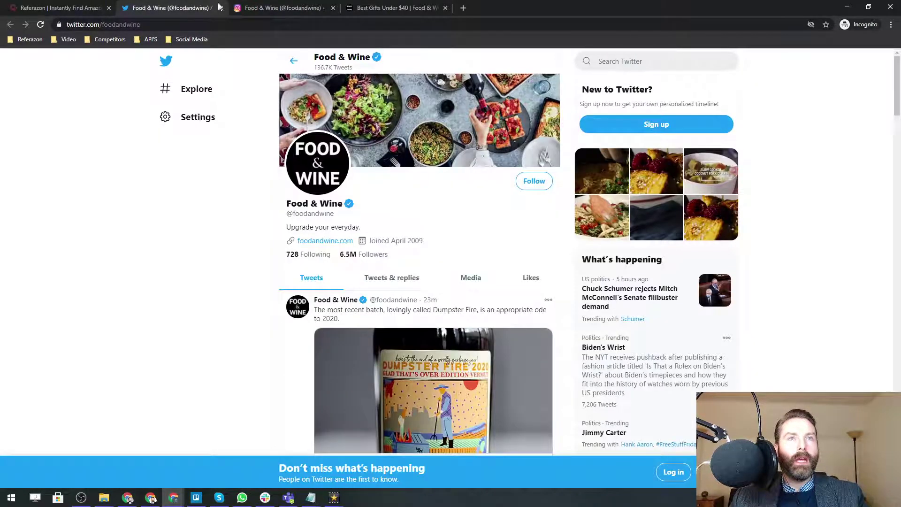
pyautogui.click(283, 7)
pyautogui.scroll(-3, 232, 196)
pyautogui.scroll(-1, 232, 196)
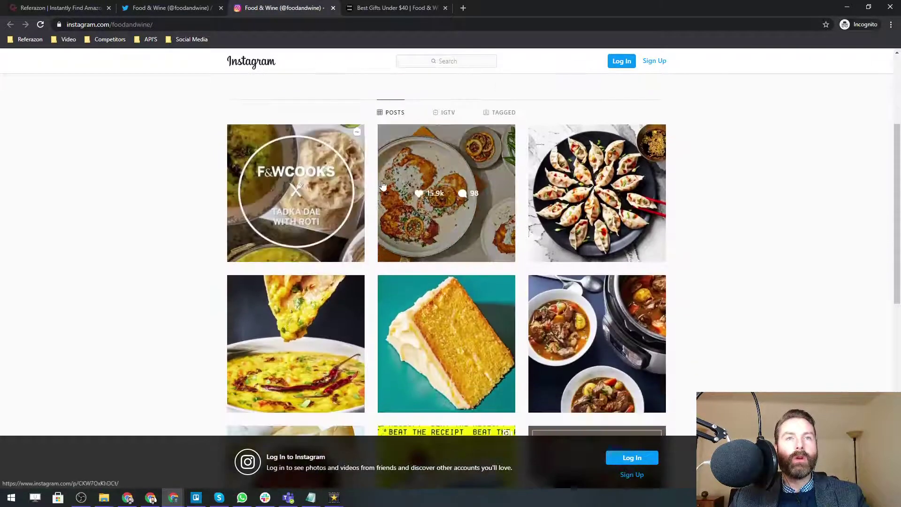
pyautogui.click(418, 189)
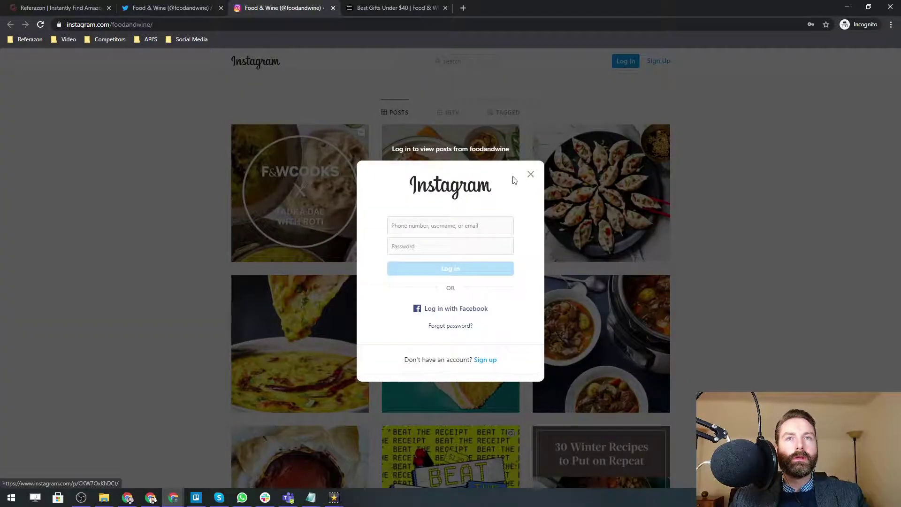
pyautogui.click(530, 174)
pyautogui.click(187, 5)
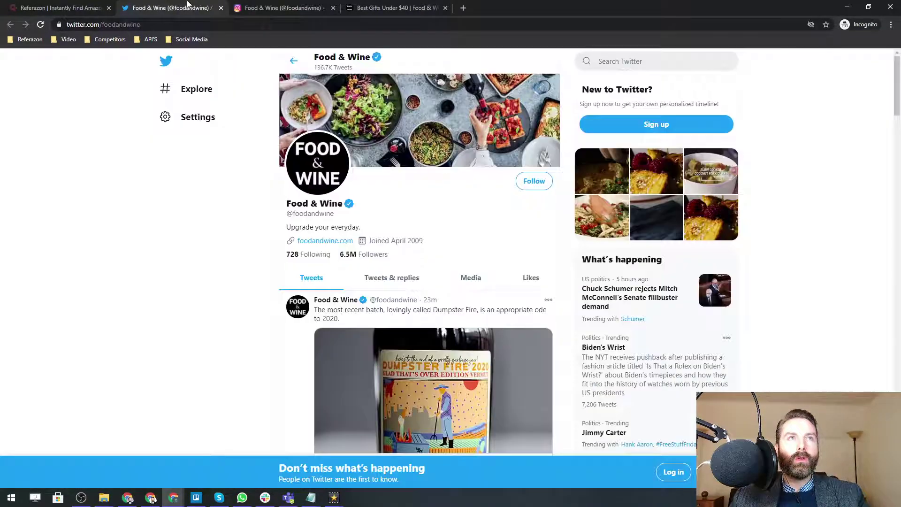
pyautogui.scroll(-7, 363, 300)
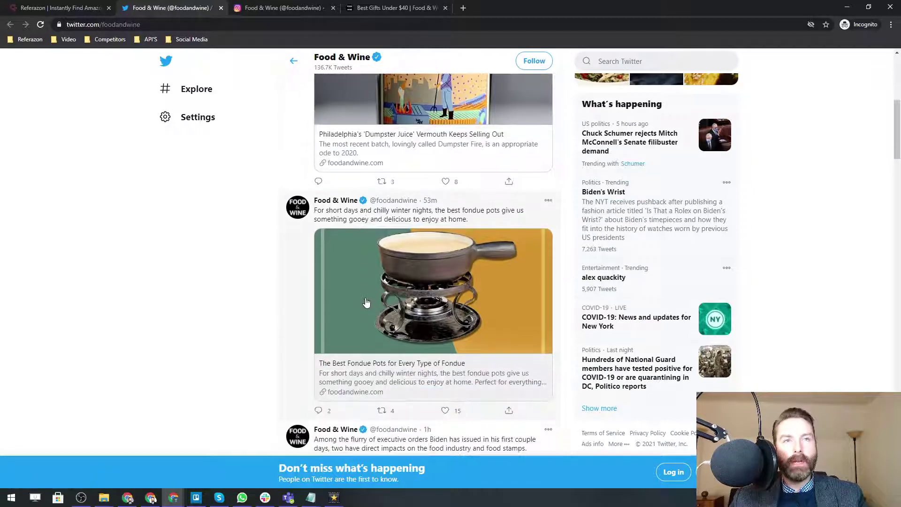
pyautogui.scroll(-2, 363, 301)
pyautogui.scroll(3, 364, 300)
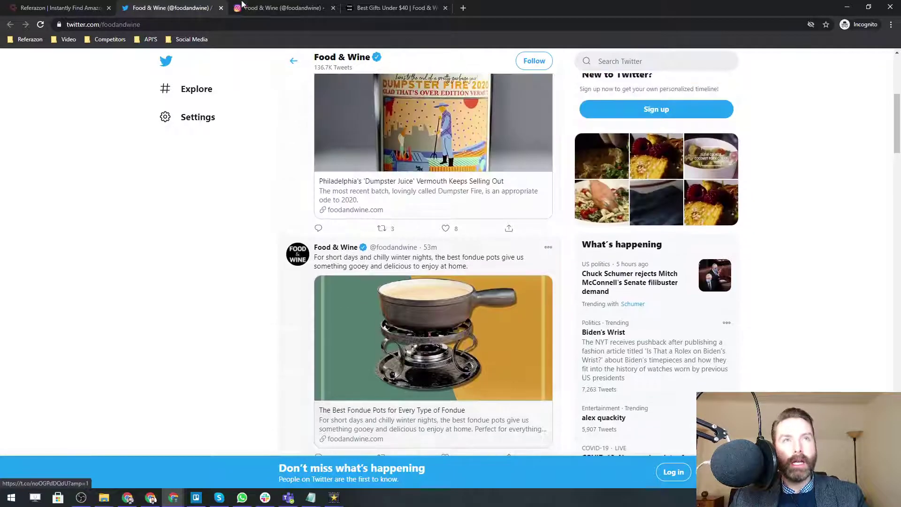
# Step: Look through more of the posts on the Food & Wine Instagram profile for ones to engage with
pyautogui.click(265, 5)
pyautogui.click(150, 5)
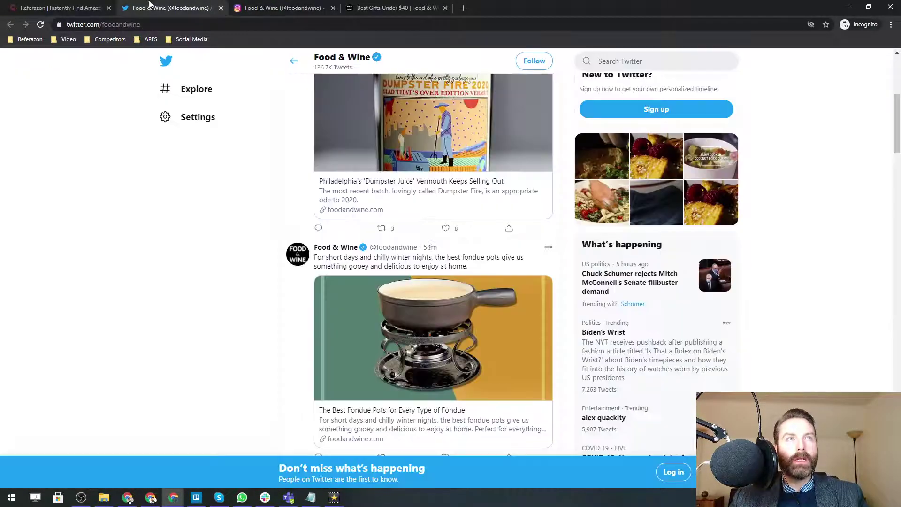
pyautogui.click(56, 8)
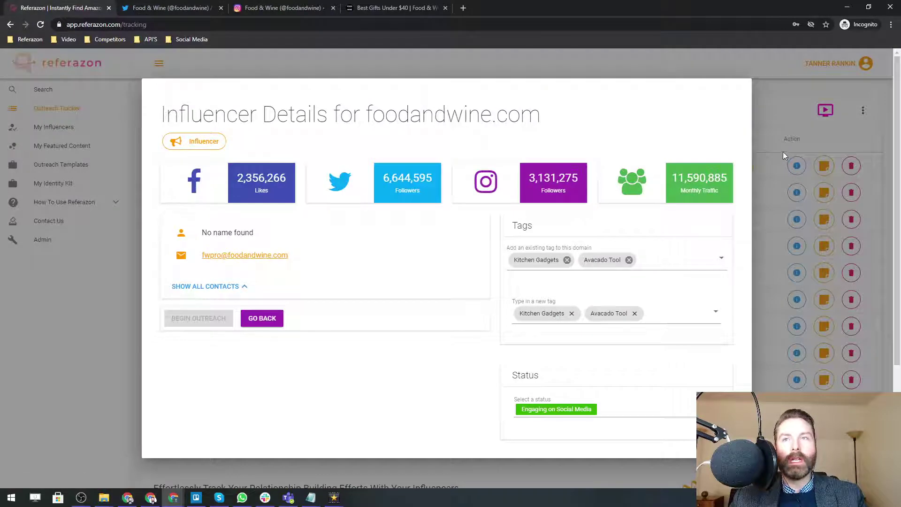
pyautogui.click(284, 7)
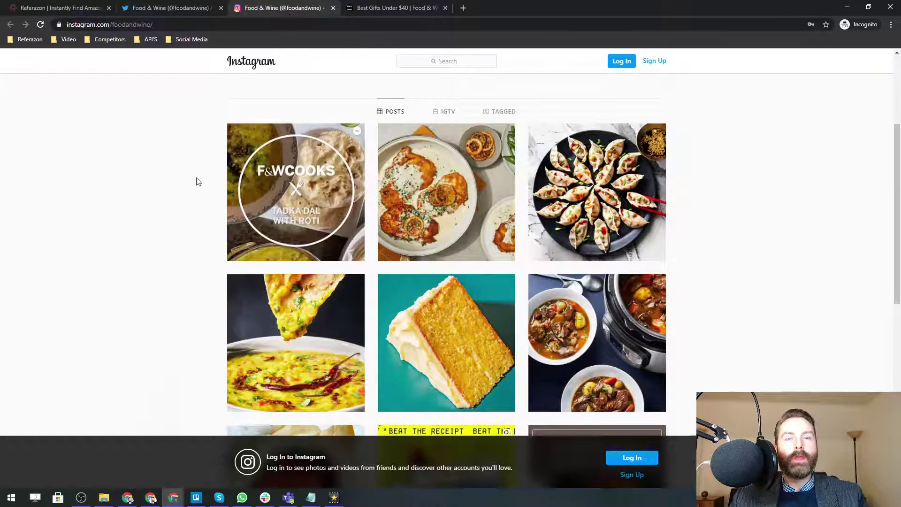
pyautogui.scroll(-3, 197, 182)
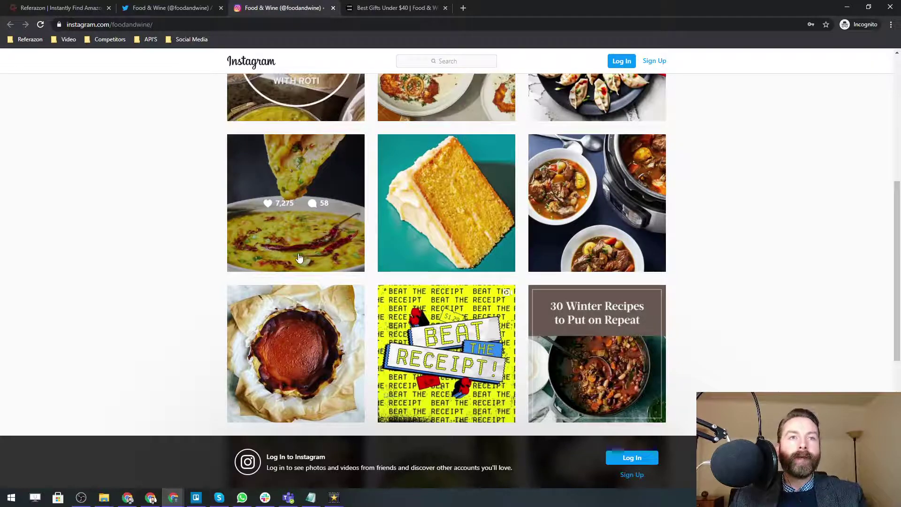
pyautogui.scroll(-1, 298, 258)
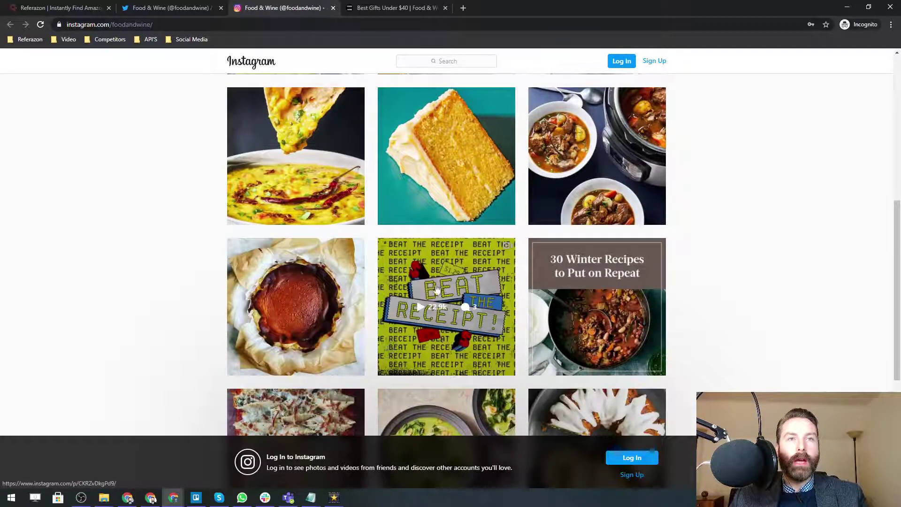
pyautogui.scroll(3, 380, 164)
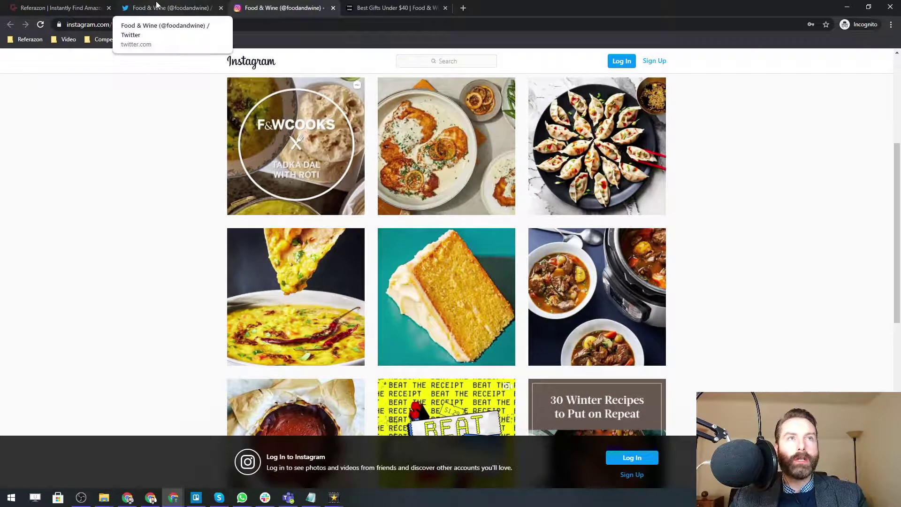
# Step: Return to Referazon, close the influencer details and set the outreach status of foodandwine.com to Reached Out
pyautogui.click(60, 7)
pyautogui.click(770, 137)
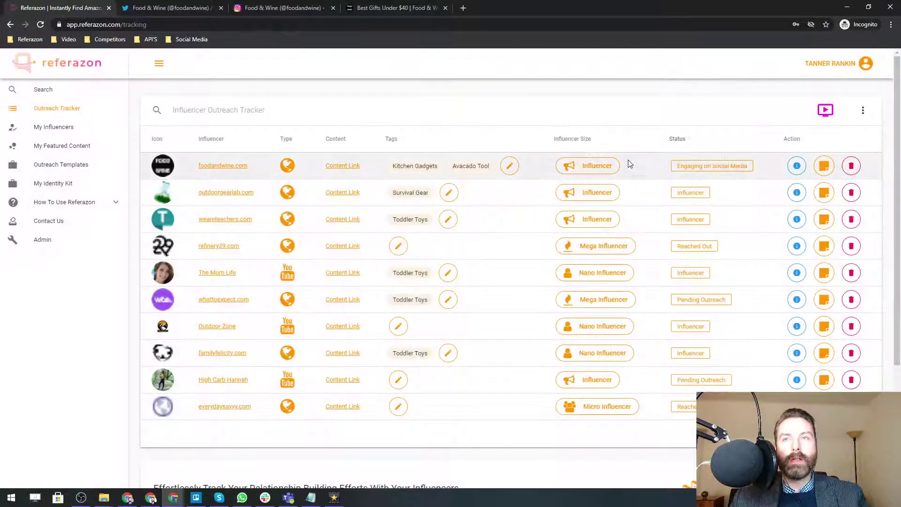
pyautogui.click(712, 166)
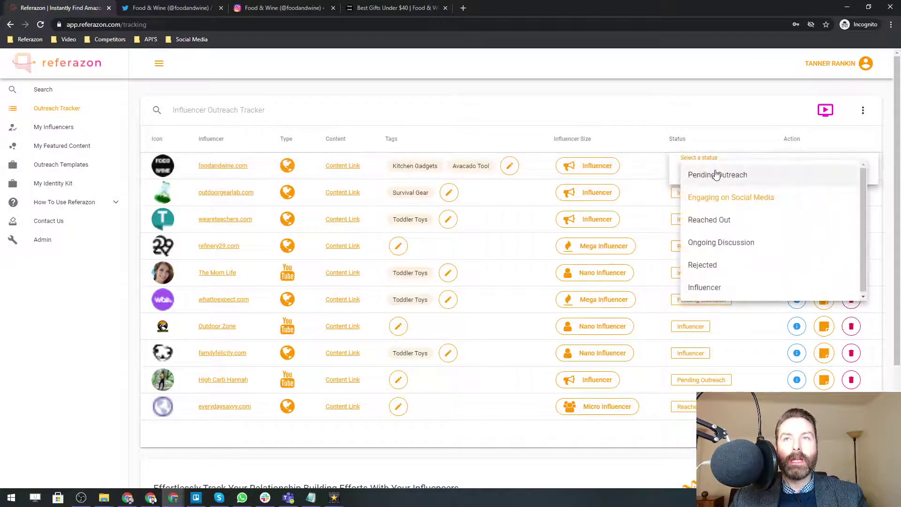
pyautogui.click(712, 221)
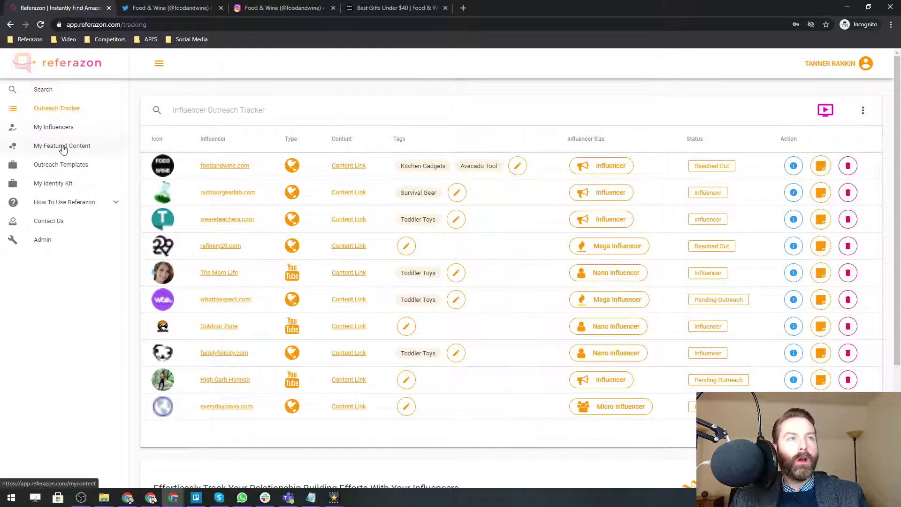
# Step: Open the outreach templates and examine the Amazon Influencer Outreach Subject Lines
pyautogui.click(79, 170)
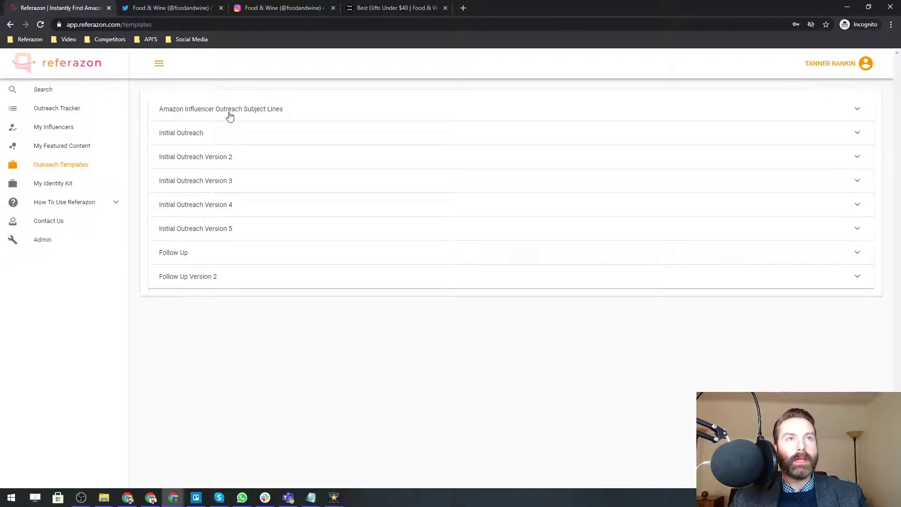
pyautogui.click(319, 115)
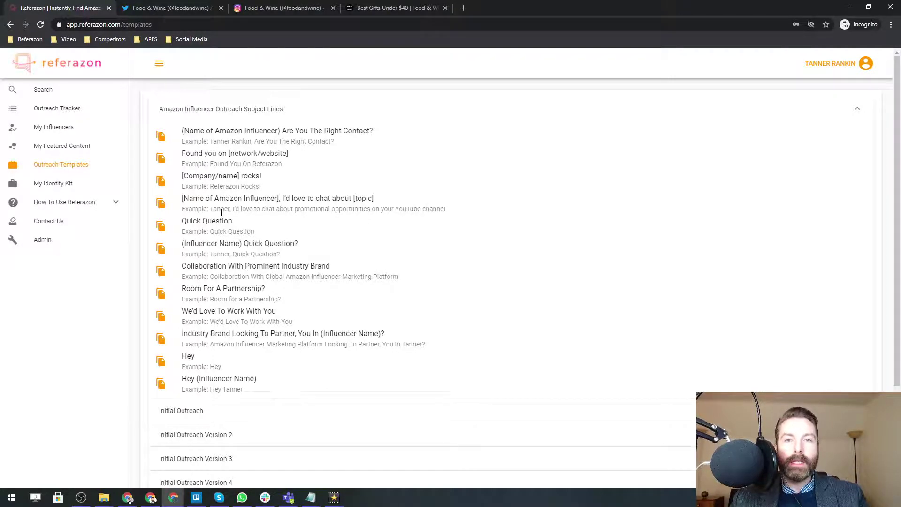
pyautogui.click(318, 109)
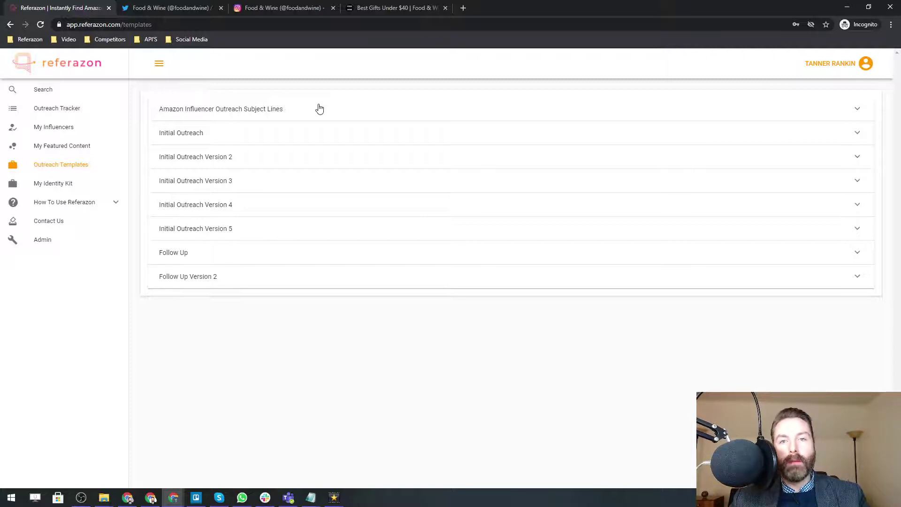
# Step: Examine the Initial Outreach email template and its versions 2 through 5 one after another
pyautogui.click(200, 135)
pyautogui.click(201, 137)
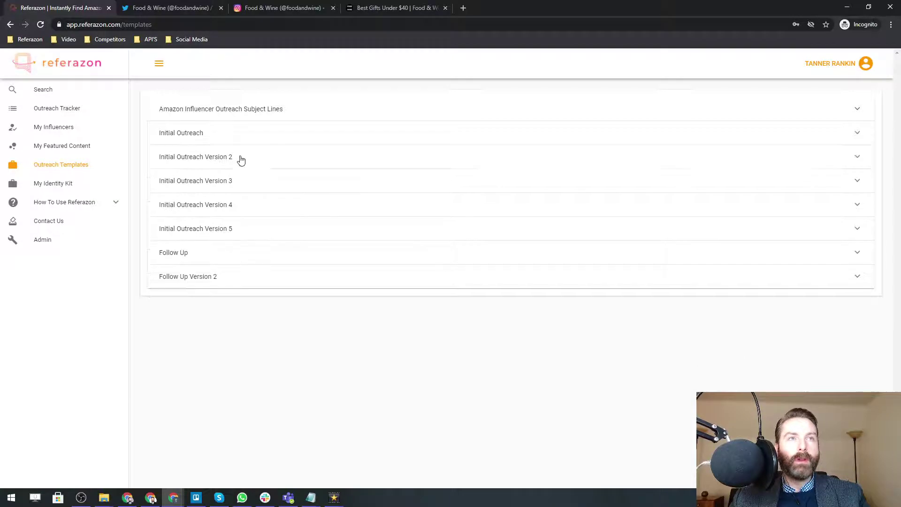
pyautogui.click(239, 158)
pyautogui.click(241, 160)
pyautogui.click(245, 181)
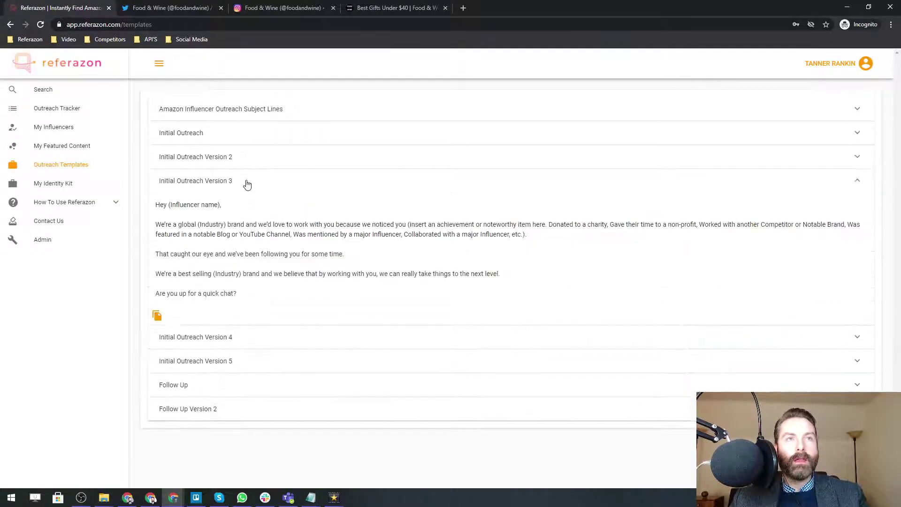
pyautogui.click(267, 181)
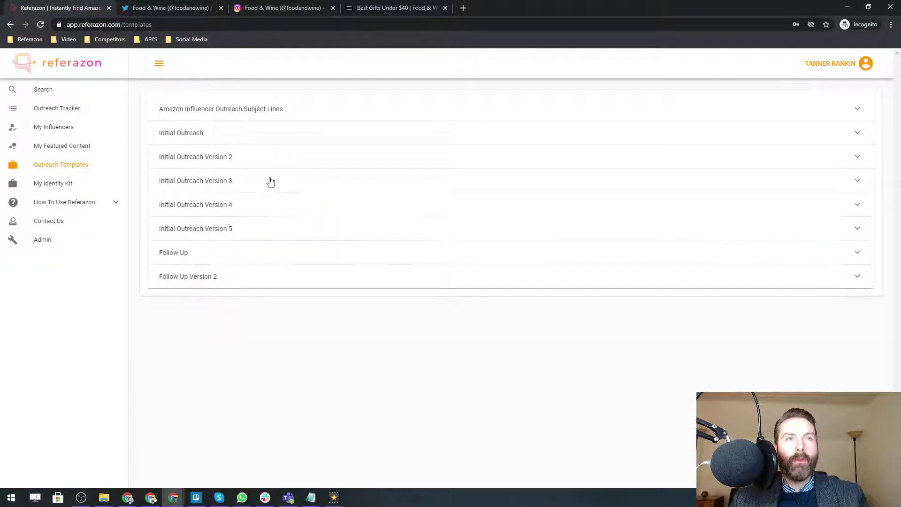
pyautogui.click(263, 206)
pyautogui.click(263, 206)
pyautogui.click(263, 234)
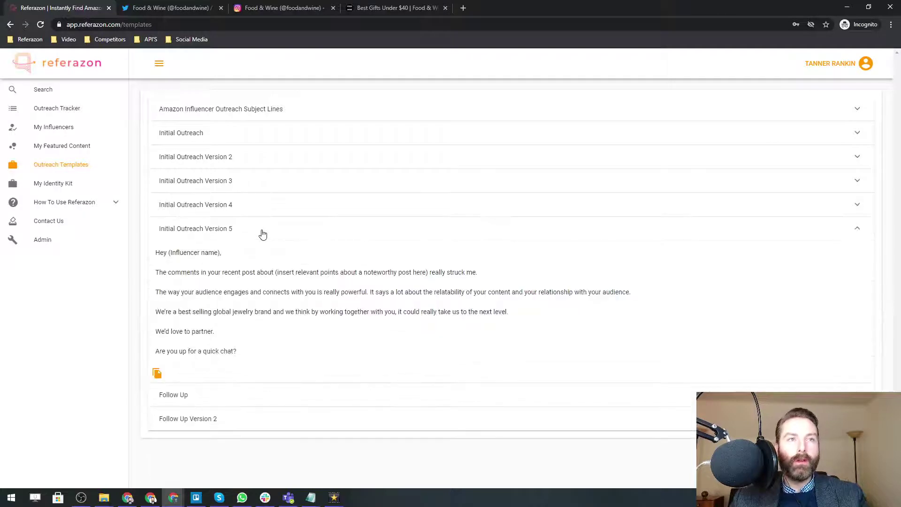
pyautogui.click(263, 233)
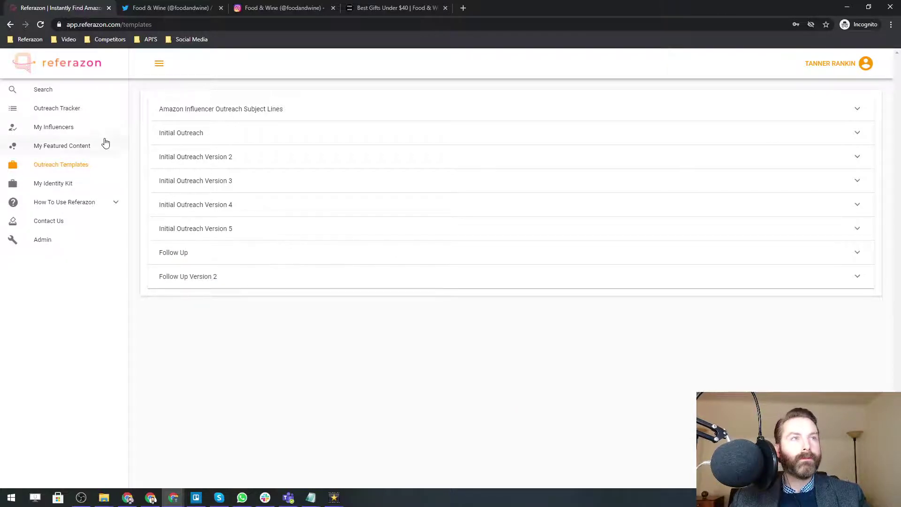
# Step: Go back to the Outreach Tracker and set the status of foodandwine.com to Ongoing Discussion
pyautogui.click(75, 113)
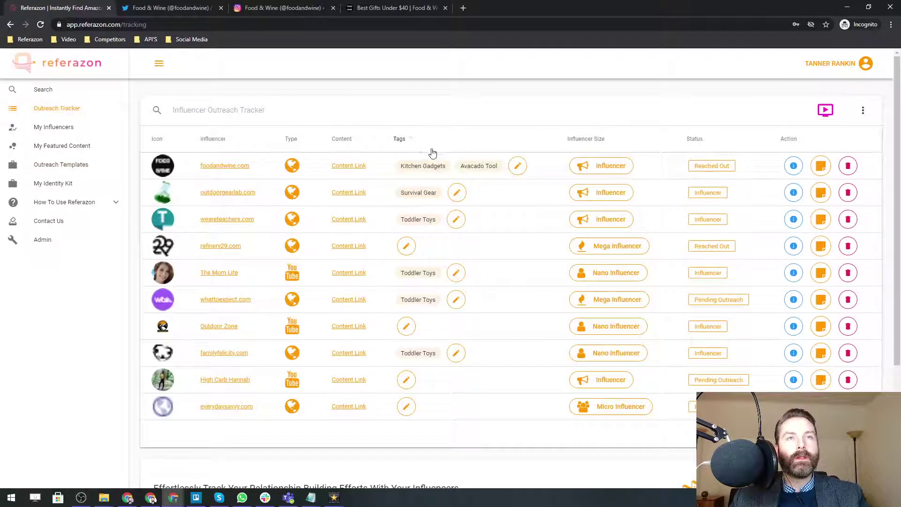
pyautogui.click(711, 169)
pyautogui.click(710, 172)
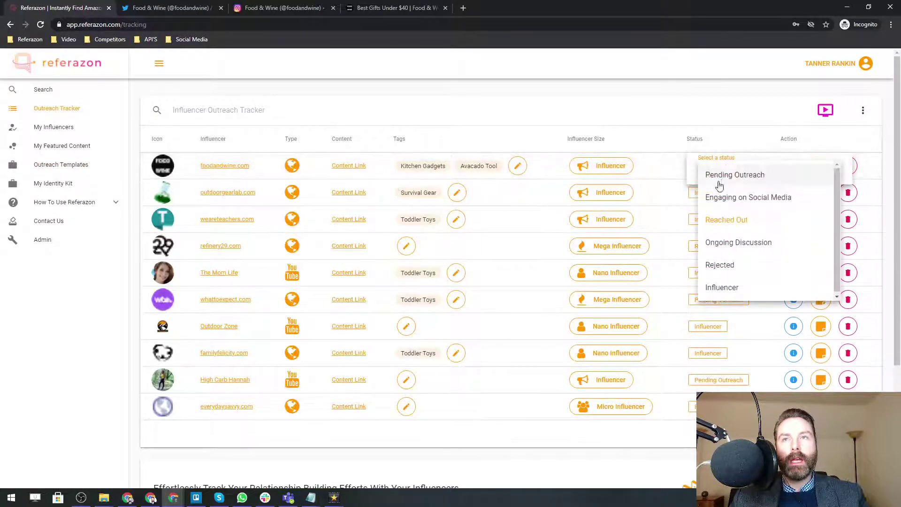
pyautogui.click(733, 242)
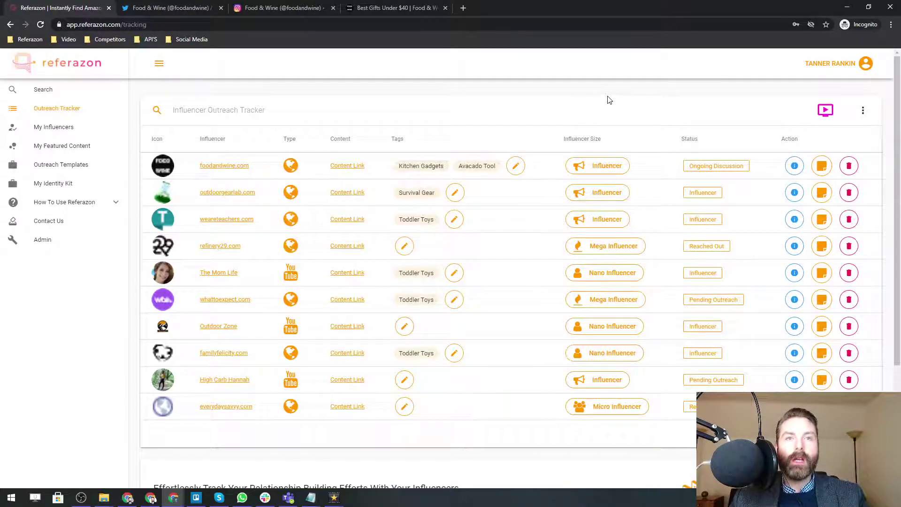
# Step: Open the tracked content of foodandwine.com and examine the "Best Gifts Under $40" article as a place for the product
pyautogui.click(353, 167)
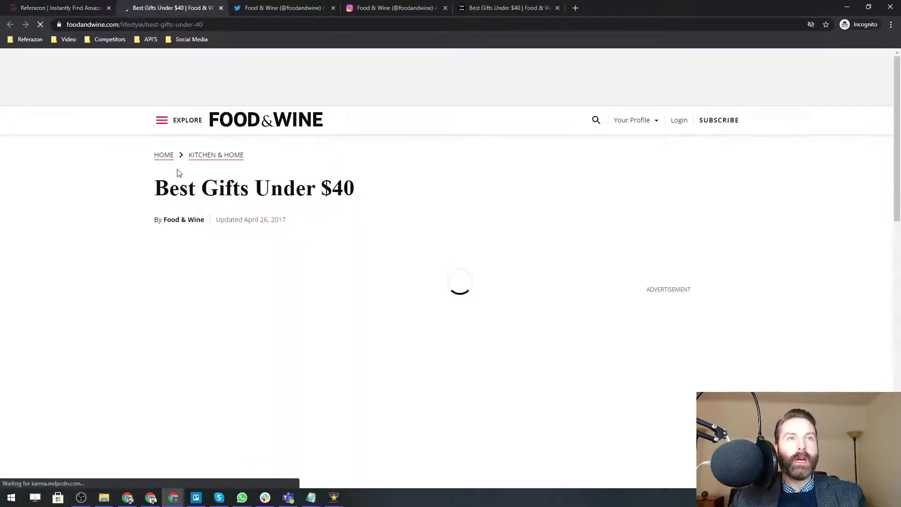
pyautogui.moveTo(161, 189); pyautogui.dragTo(353, 196)
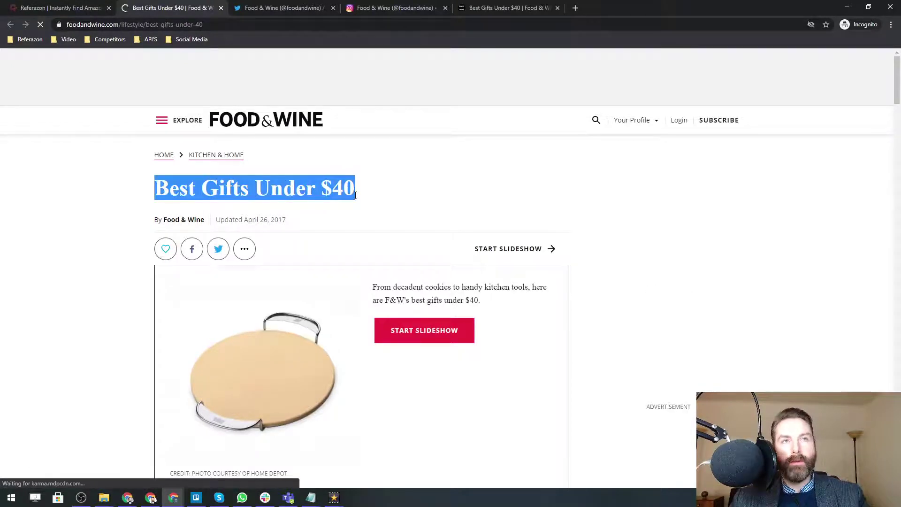
pyautogui.click(331, 188)
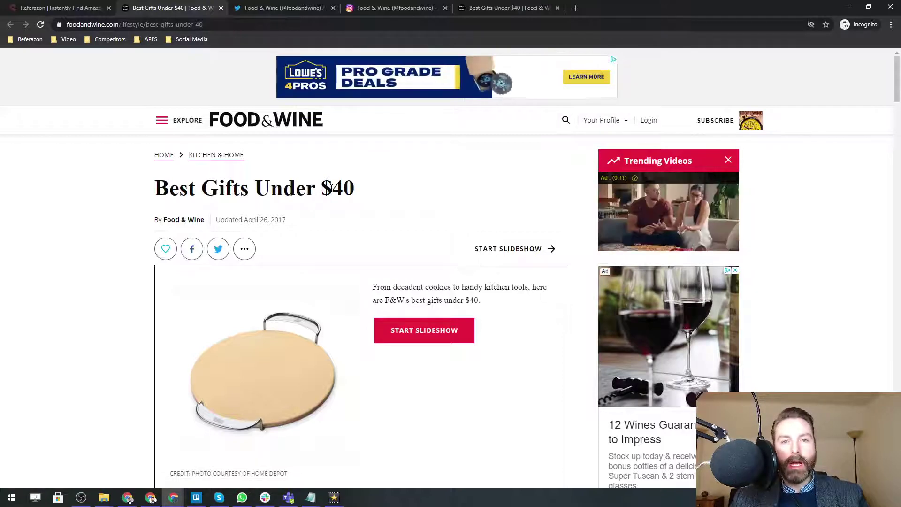
pyautogui.click(66, 8)
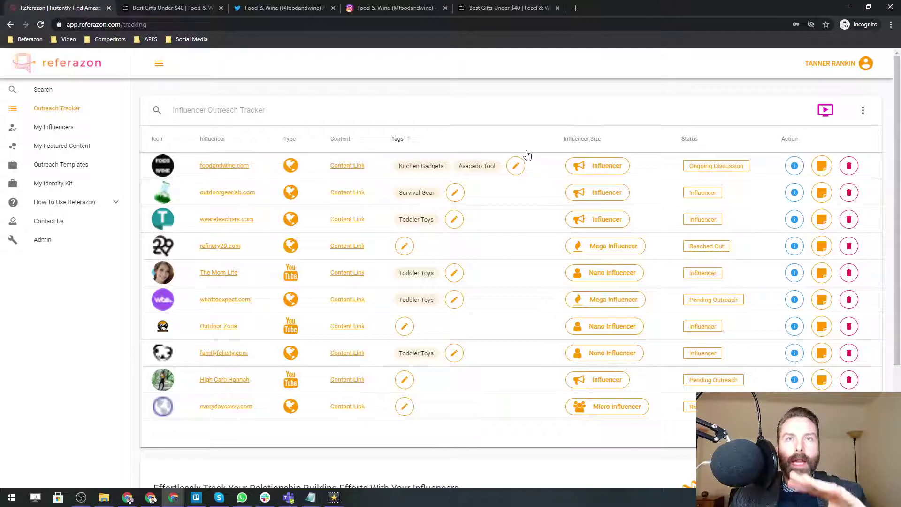
pyautogui.click(136, 7)
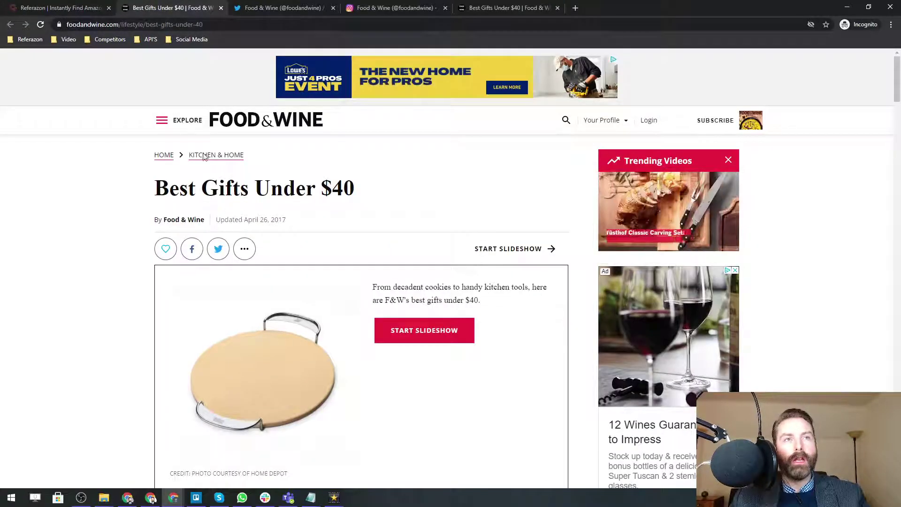
# Step: Set the status of foodandwine.com in Referazon's Outreach Tracker to Influencer
pyautogui.click(56, 8)
pyautogui.click(714, 167)
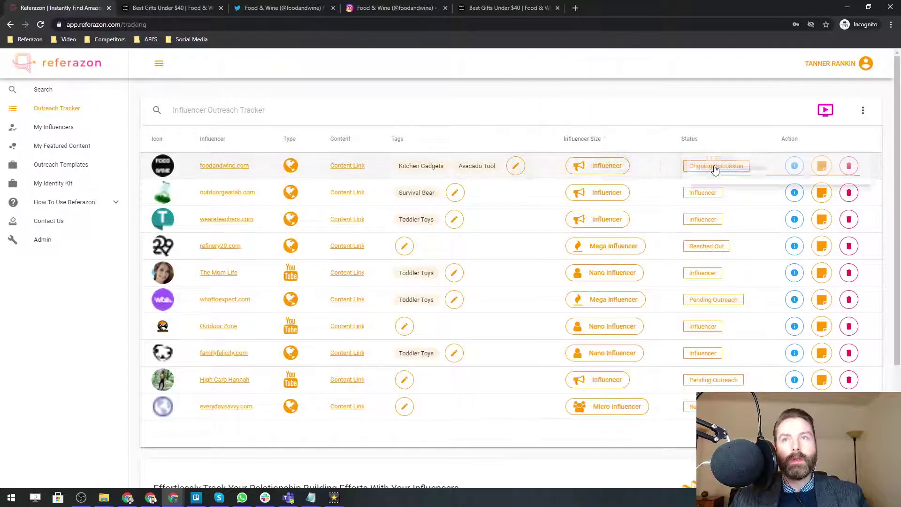
pyautogui.click(726, 170)
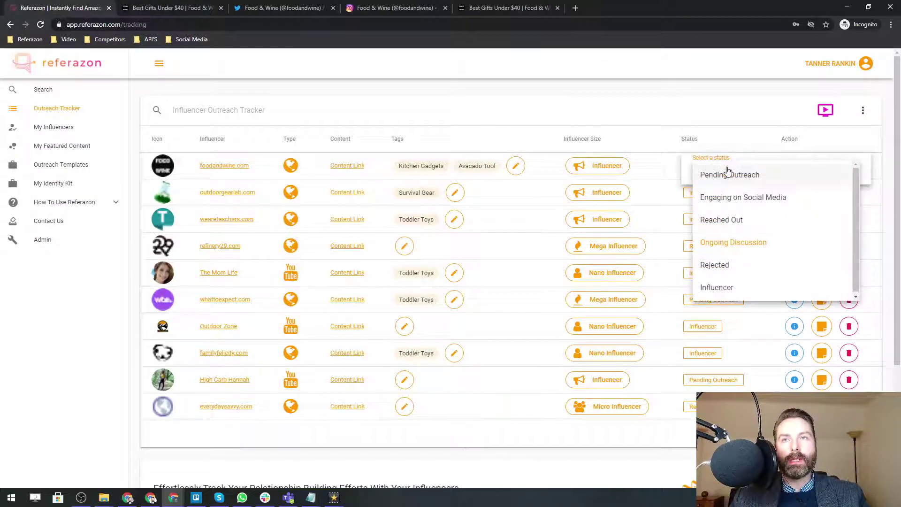
pyautogui.click(723, 289)
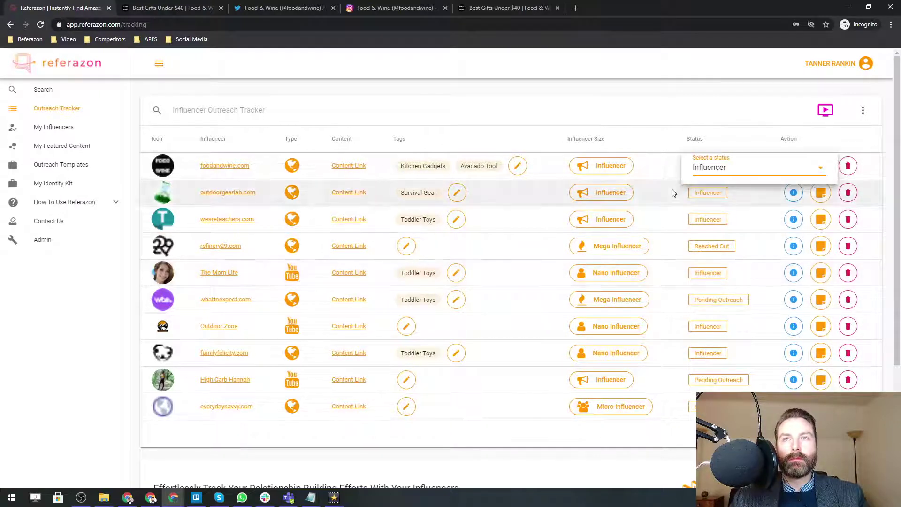
pyautogui.click(635, 118)
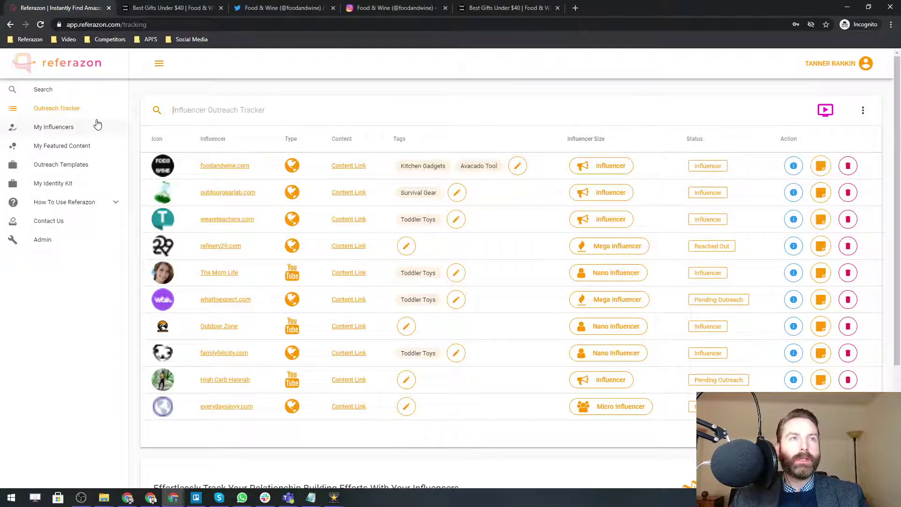
# Step: Assign the Article Inclusion action to foodandwine.com in My Influencers
pyautogui.click(67, 132)
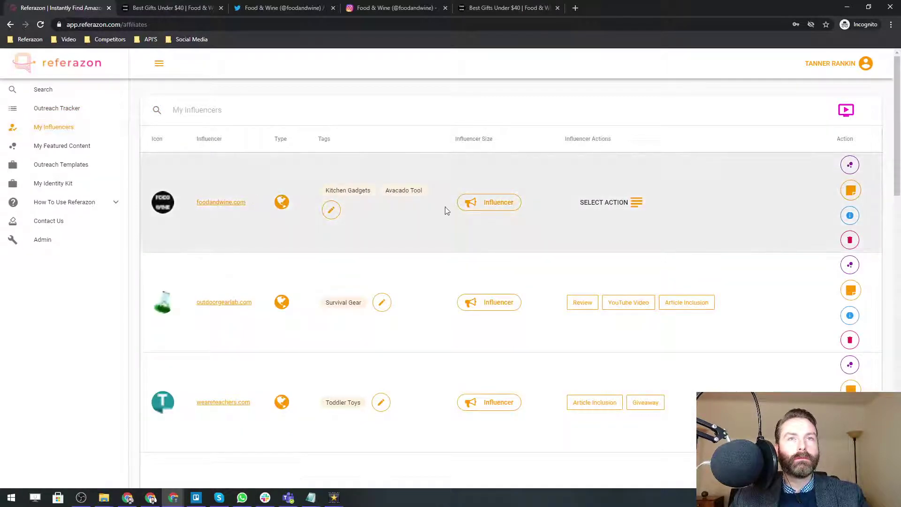
pyautogui.click(639, 212)
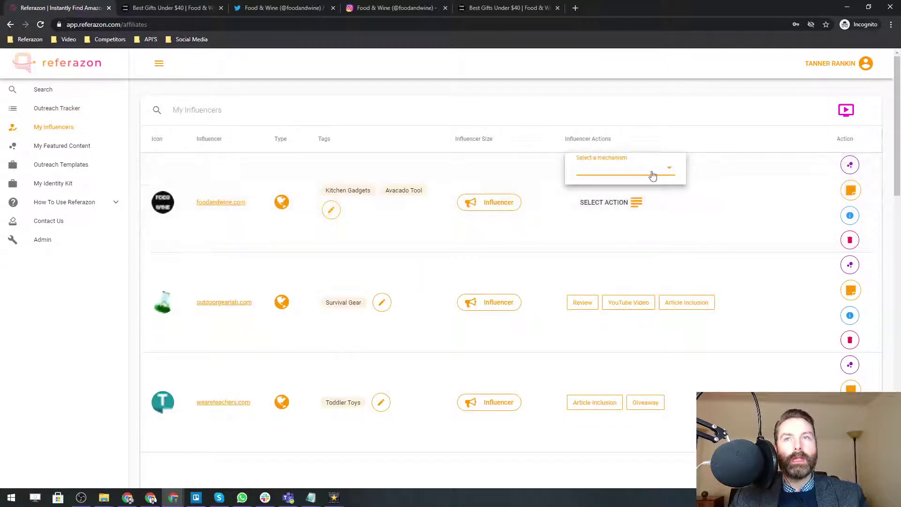
pyautogui.click(652, 172)
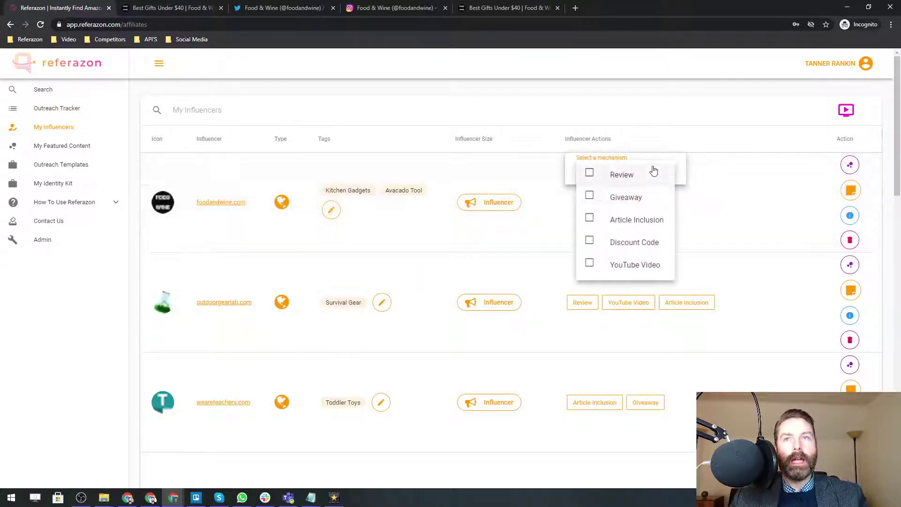
pyautogui.click(590, 218)
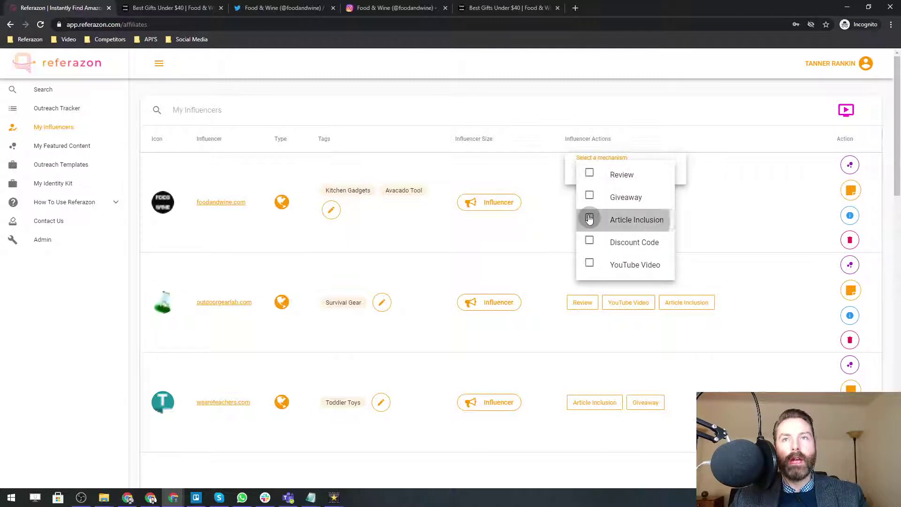
pyautogui.click(609, 82)
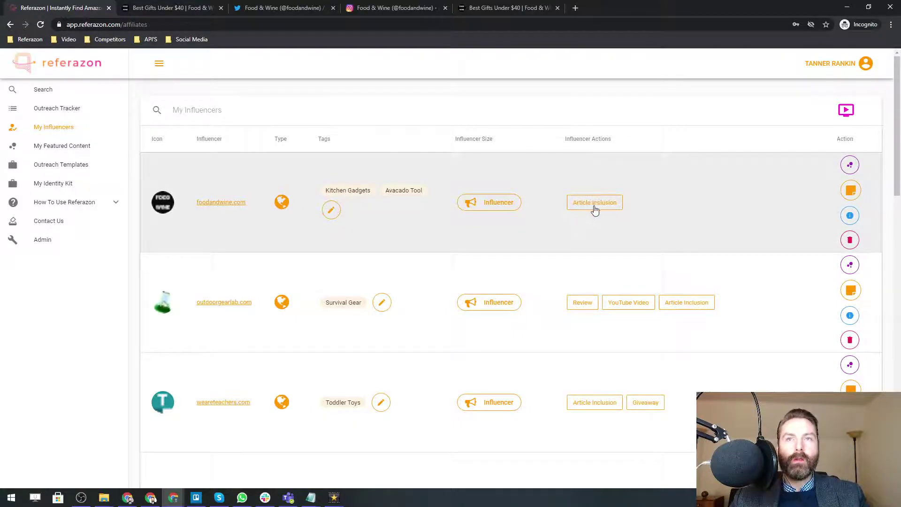
pyautogui.click(187, 8)
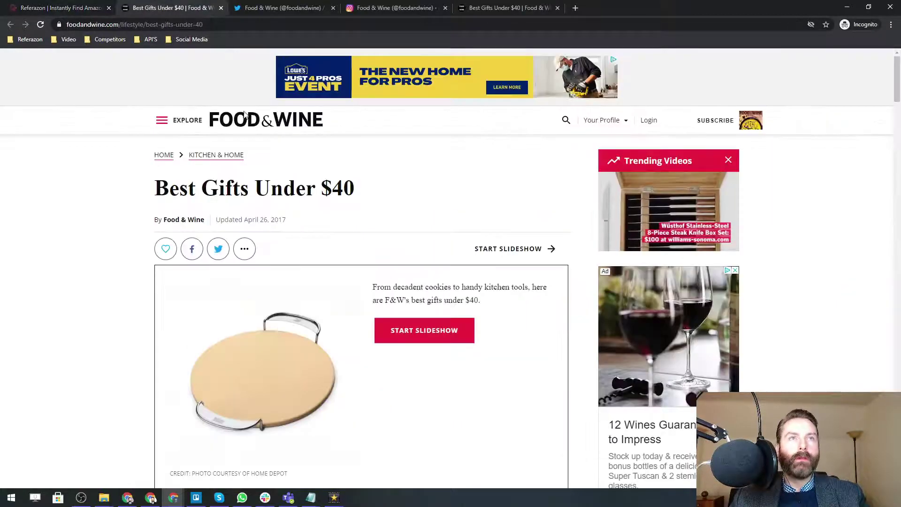
pyautogui.click(188, 26)
pyautogui.click(60, 9)
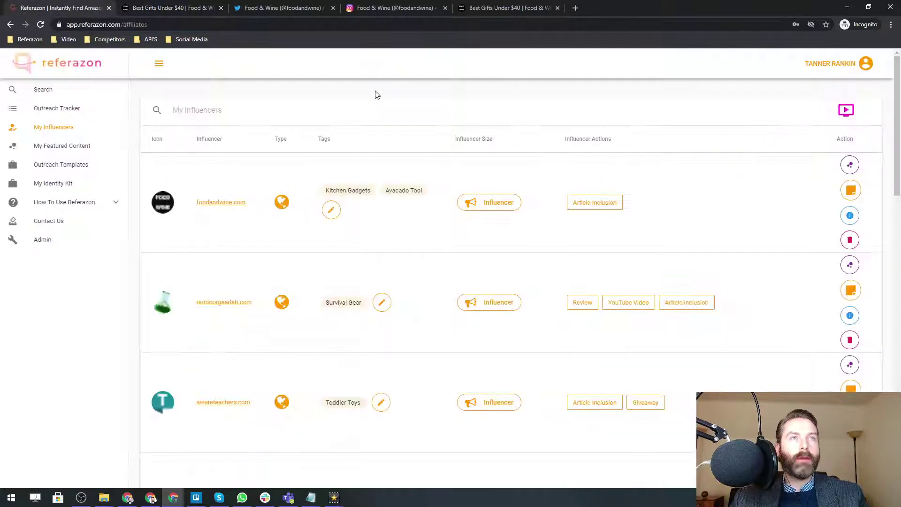
pyautogui.click(848, 165)
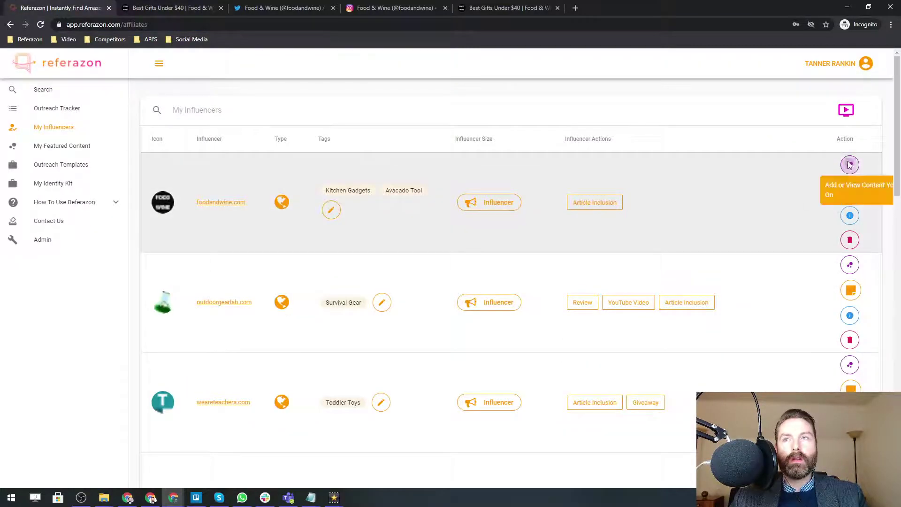
pyautogui.click(393, 273)
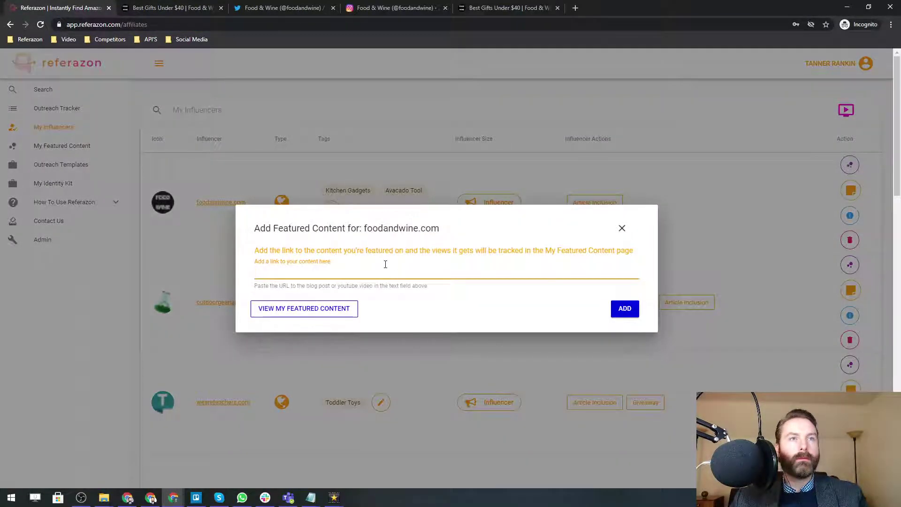
pyautogui.hotkey('ctrl', 'v')
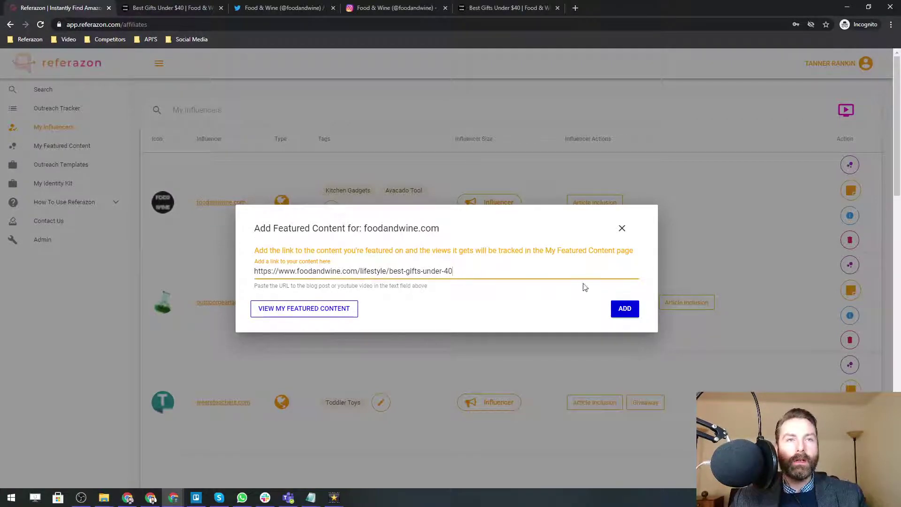
pyautogui.click(625, 311)
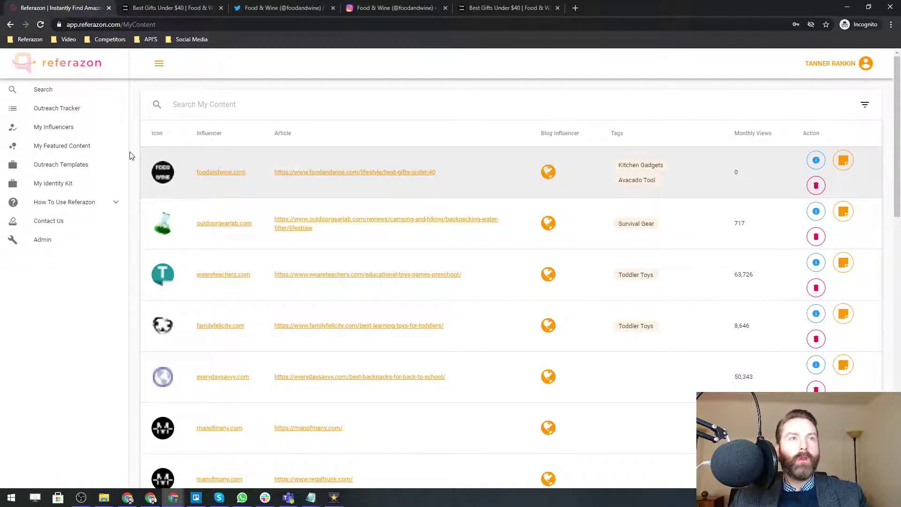
# Step: Review the articles listed in My Featured Content, examining the monthly views of foodandwine.com and the other influencers
pyautogui.click(72, 147)
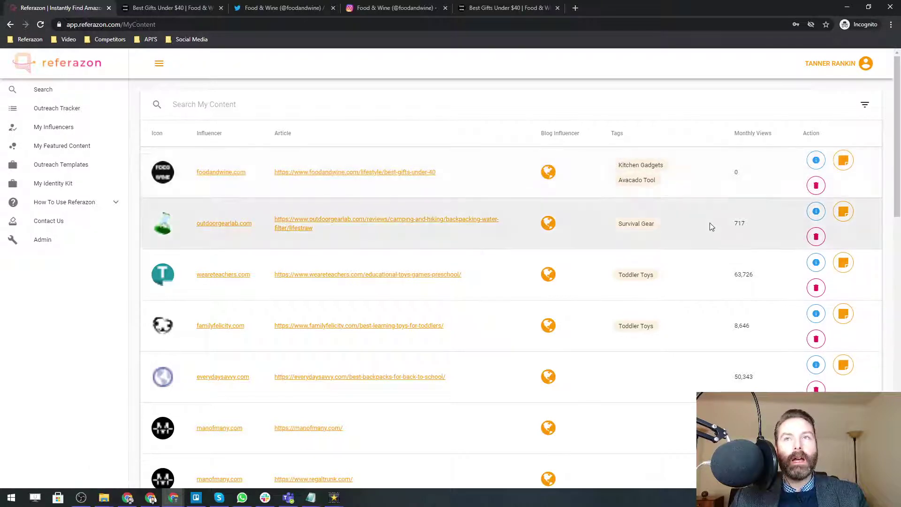
pyautogui.scroll(-2, 676, 309)
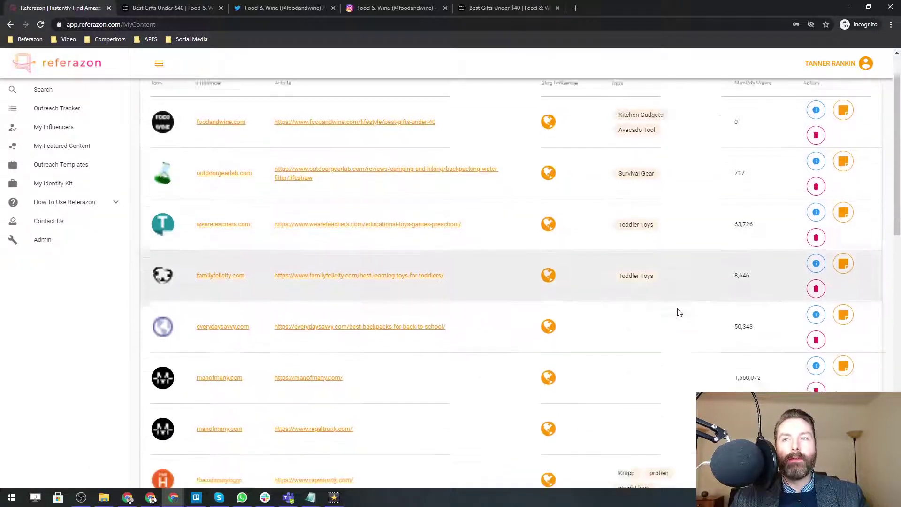
pyautogui.scroll(2, 676, 304)
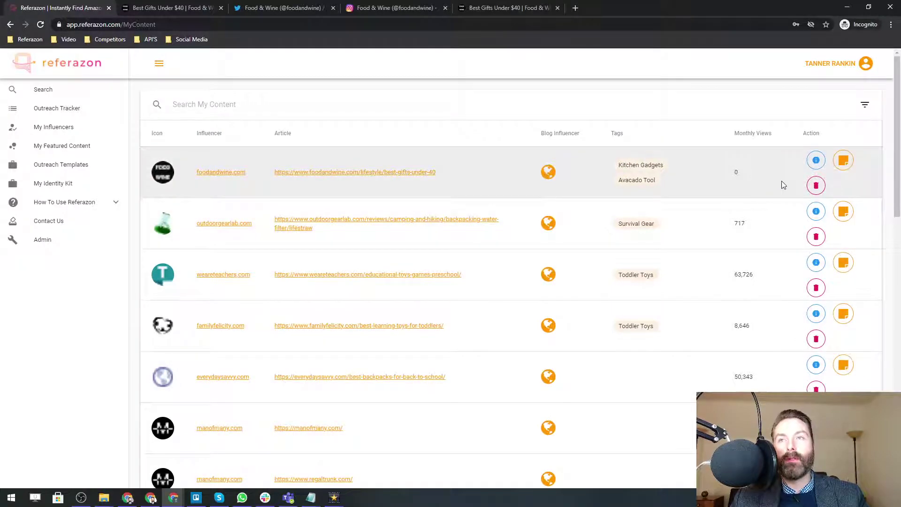
pyautogui.scroll(-2, 698, 203)
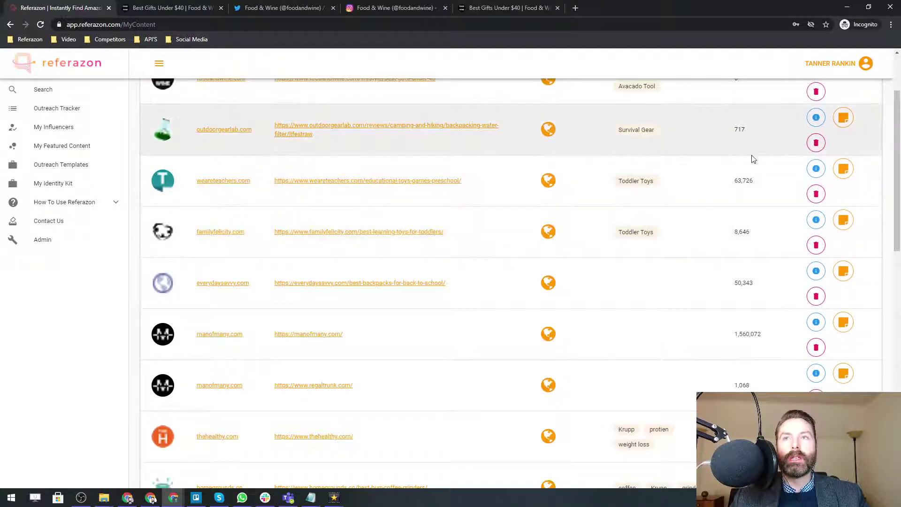
pyautogui.scroll(-4, 596, 277)
pyautogui.scroll(4, 595, 277)
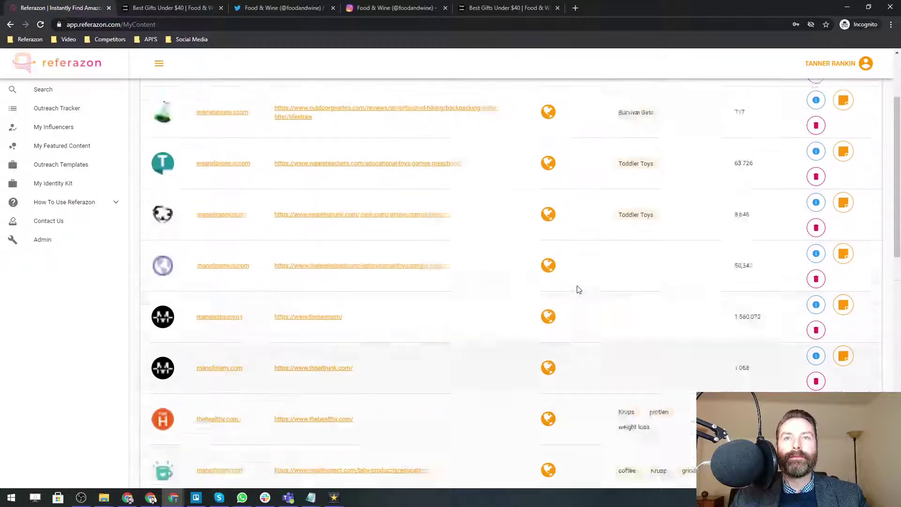
pyautogui.scroll(2, 579, 289)
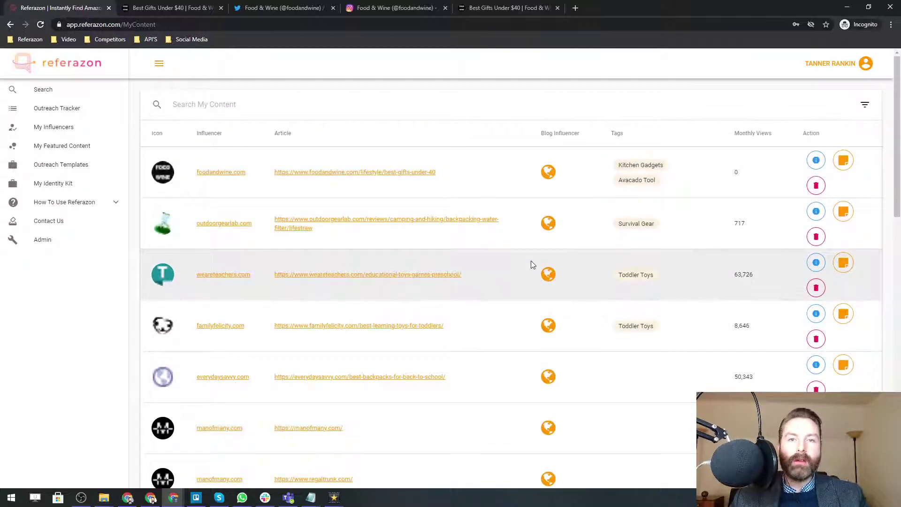